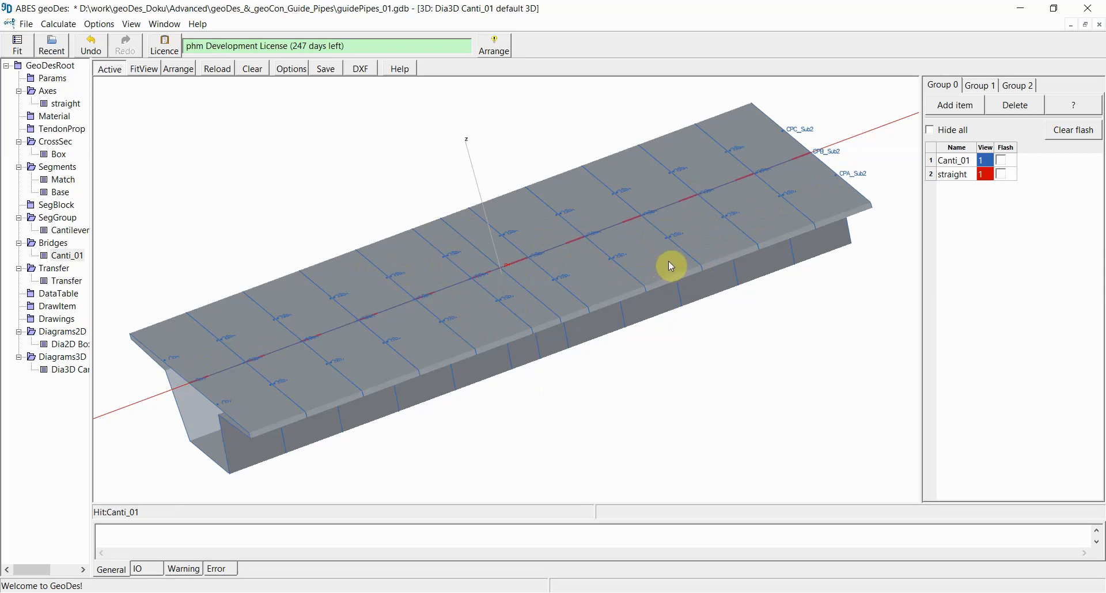
Change the Canti_01 display settings in the 3D diagram to hide control points (CP) and show global points (GP)
{"action": "double_click", "coordinate": [950, 164]}
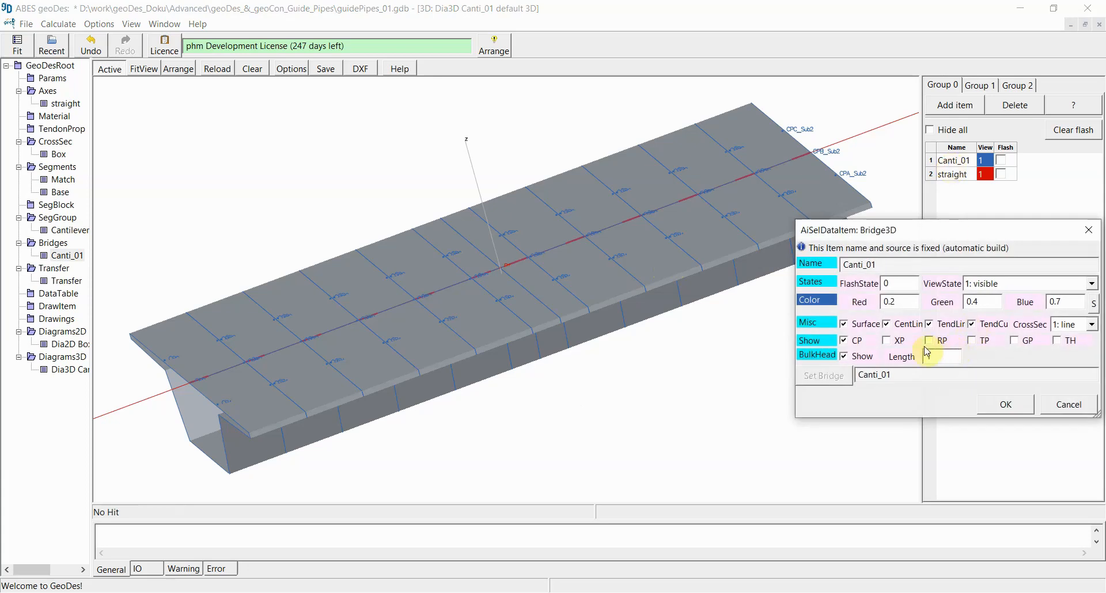
{"action": "left_click", "coordinate": [844, 342]}
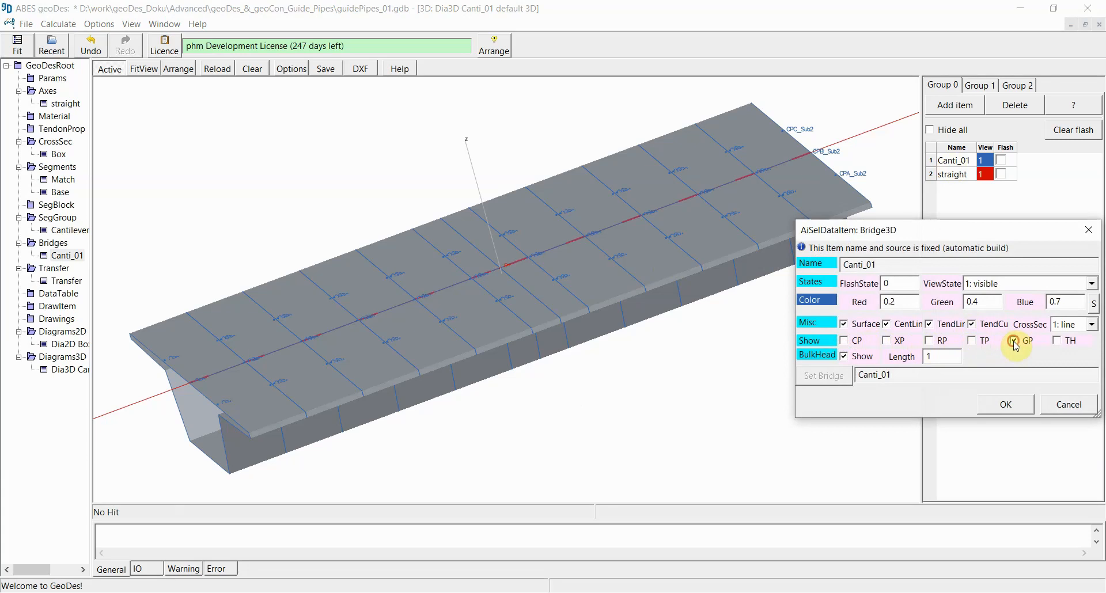
{"action": "left_click", "coordinate": [1006, 405]}
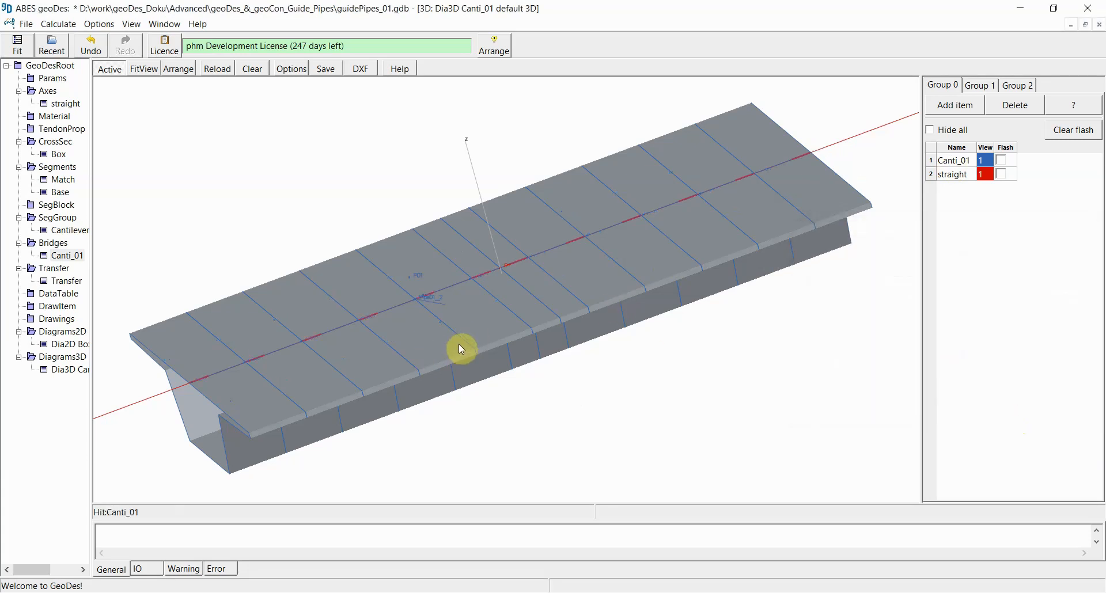
Examine the global point and the guide pipe line on the bridge deck in the 3D diagram from several angles
{"action": "scroll", "coordinate": [432, 320], "scroll_direction": "up", "scroll_amount": 5}
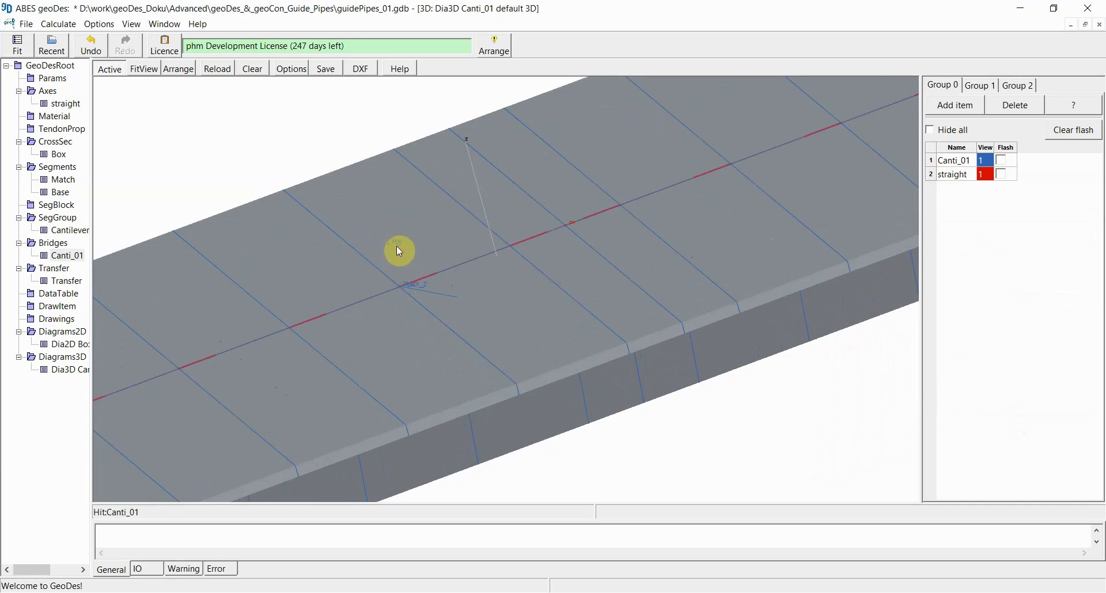
{"action": "scroll", "coordinate": [421, 282], "scroll_direction": "up", "scroll_amount": 2}
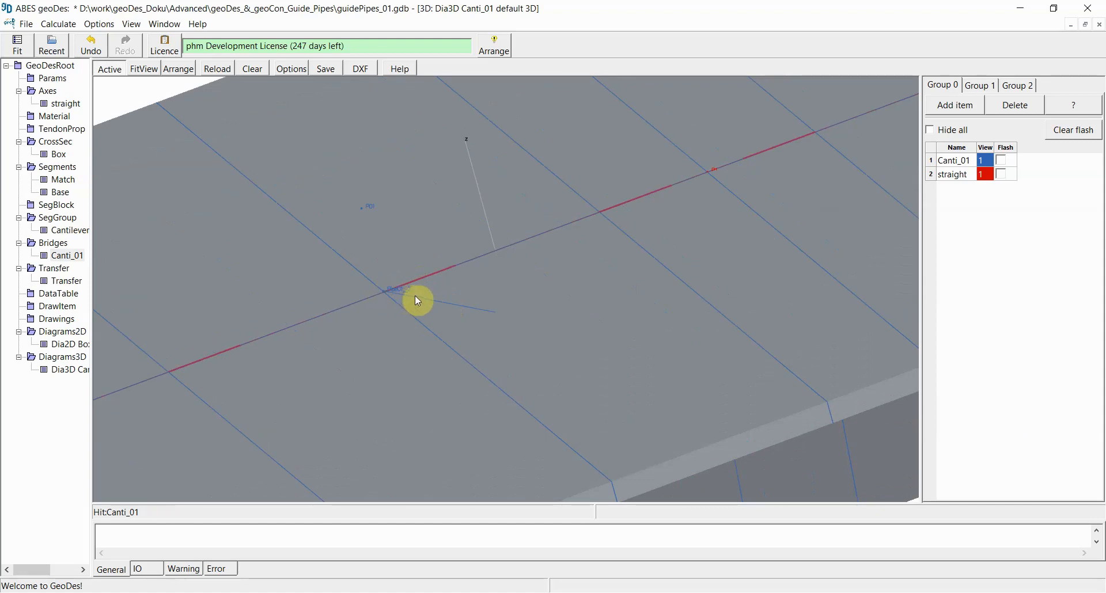
{"action": "scroll", "coordinate": [365, 386], "scroll_direction": "down", "scroll_amount": 6}
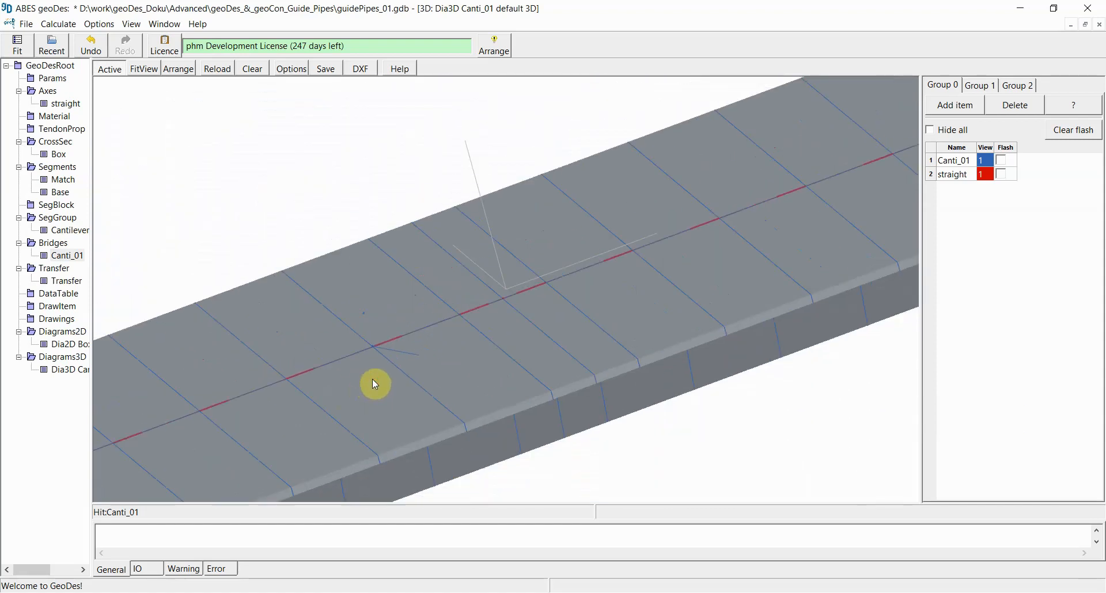
{"action": "left_click", "coordinate": [570, 415]}
{"action": "right_click", "coordinate": [570, 414]}
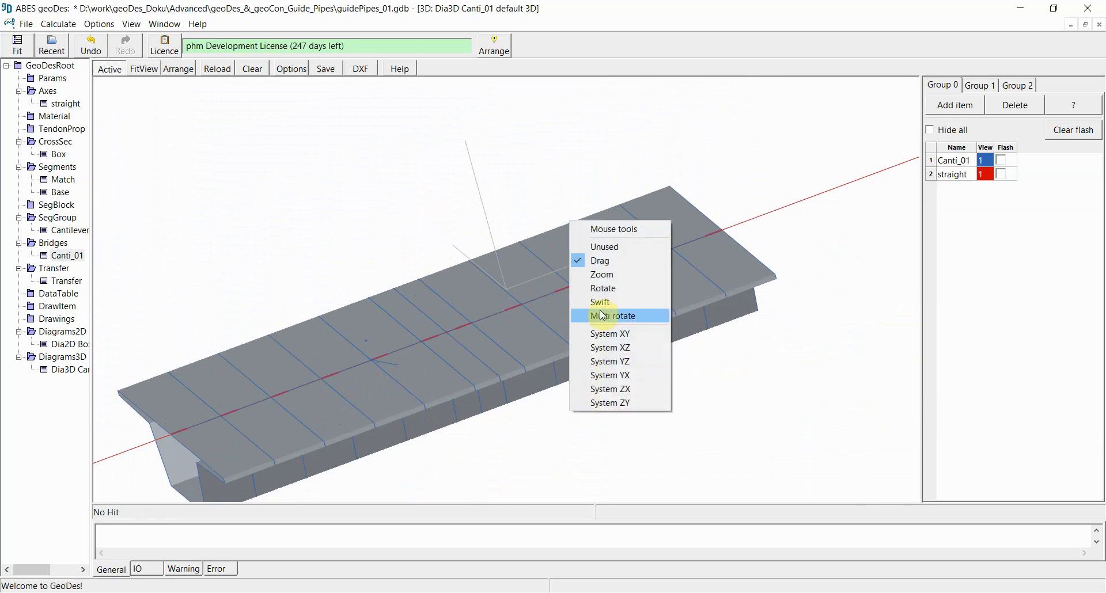
{"action": "left_click", "coordinate": [624, 288]}
{"action": "left_click_drag", "start_coordinate": [278, 421], "coordinate": [574, 301]}
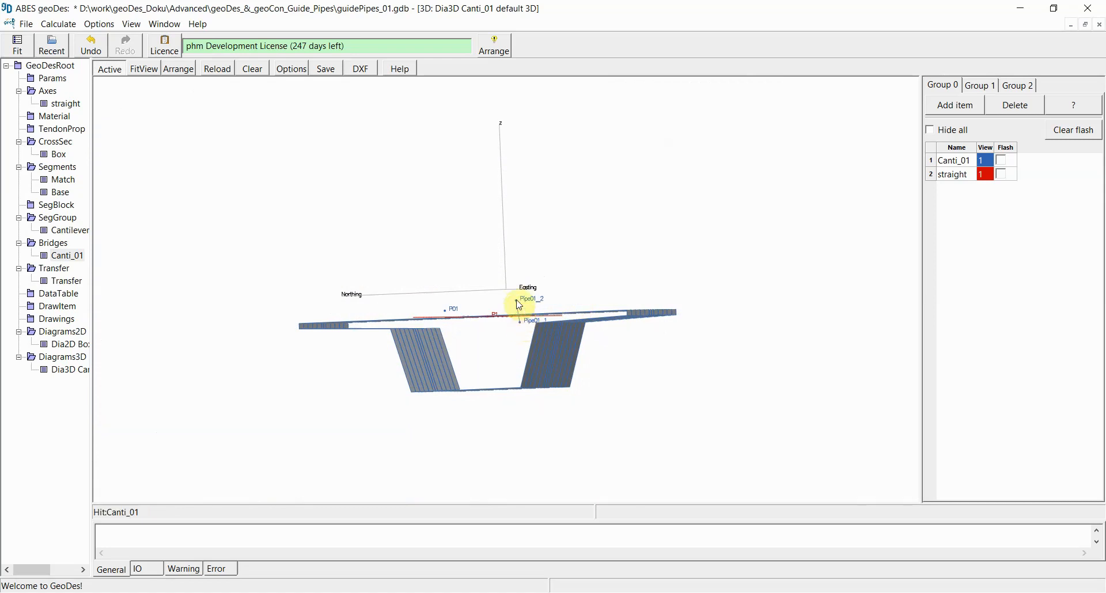
{"action": "left_click_drag", "start_coordinate": [600, 358], "coordinate": [368, 465]}
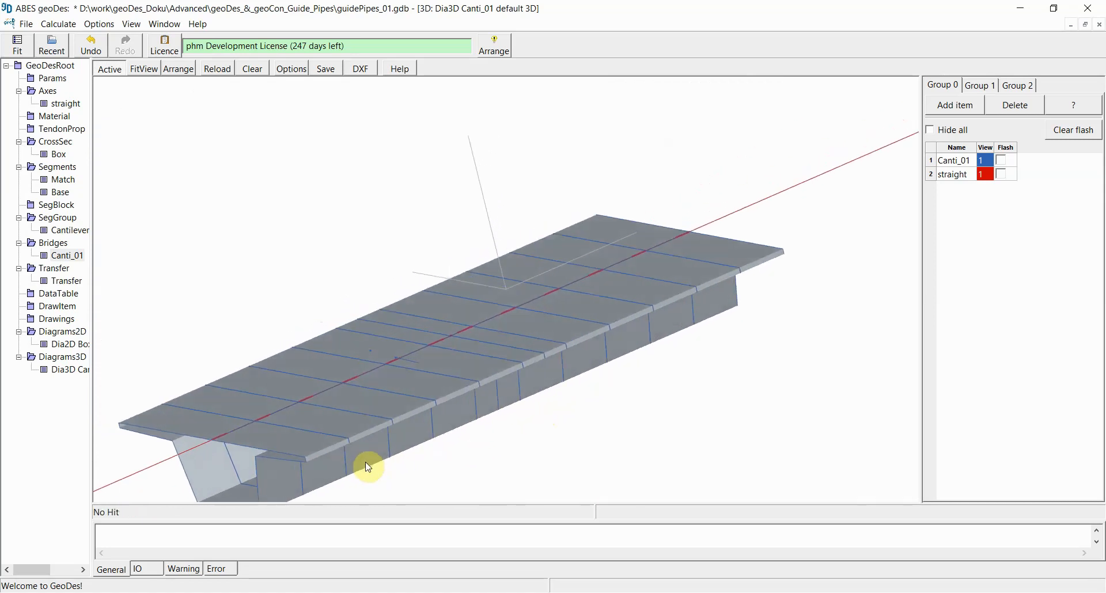
{"action": "left_click", "coordinate": [828, 300]}
{"action": "left_click_drag", "start_coordinate": [828, 300], "coordinate": [837, 361]}
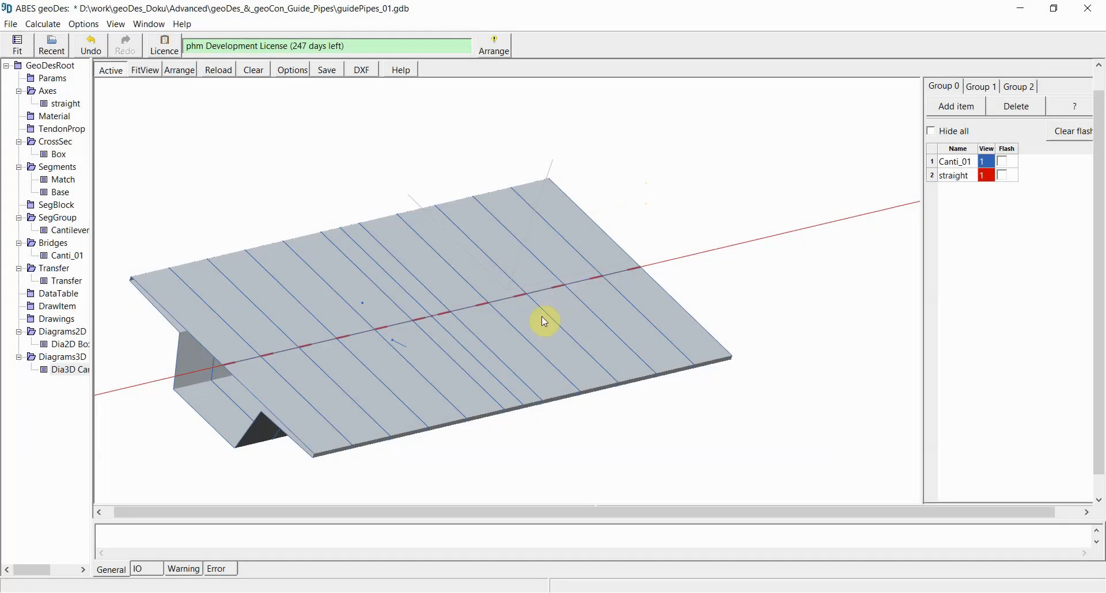
{"action": "left_click_drag", "start_coordinate": [426, 412], "coordinate": [489, 391]}
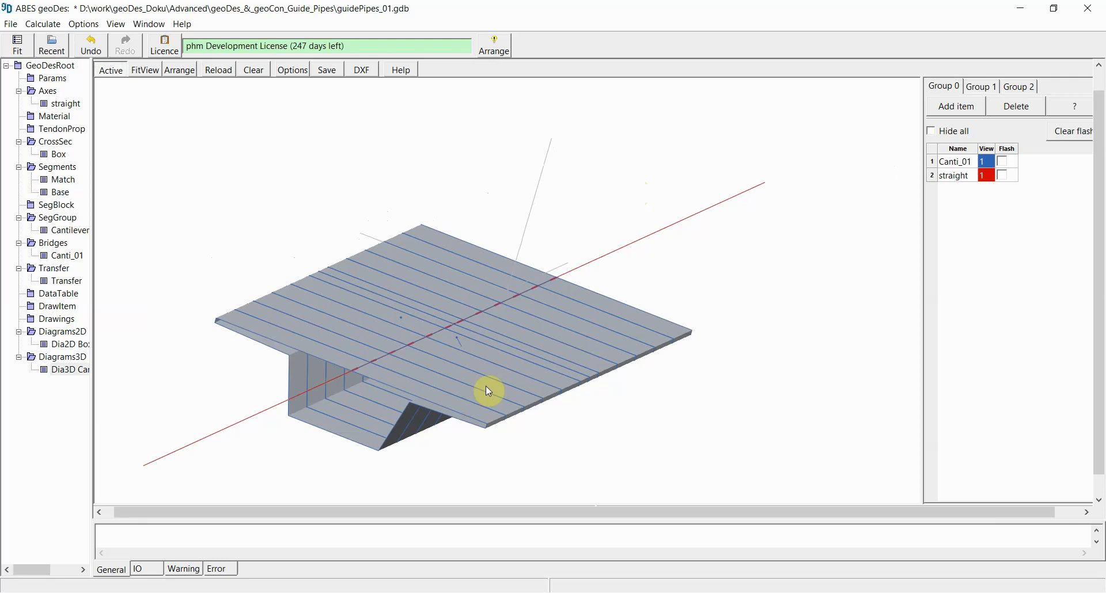
{"action": "scroll", "coordinate": [492, 380], "scroll_direction": "up", "scroll_amount": 4}
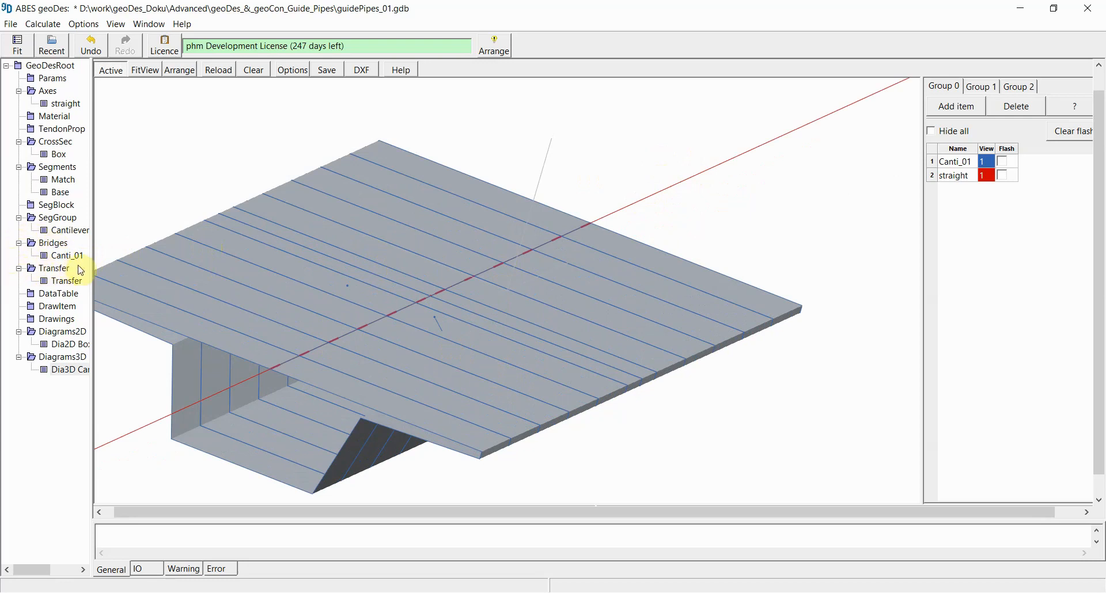
Open the Canti_01 bridge definition and display its global items in a window of convenient size
{"action": "double_click", "coordinate": [62, 256]}
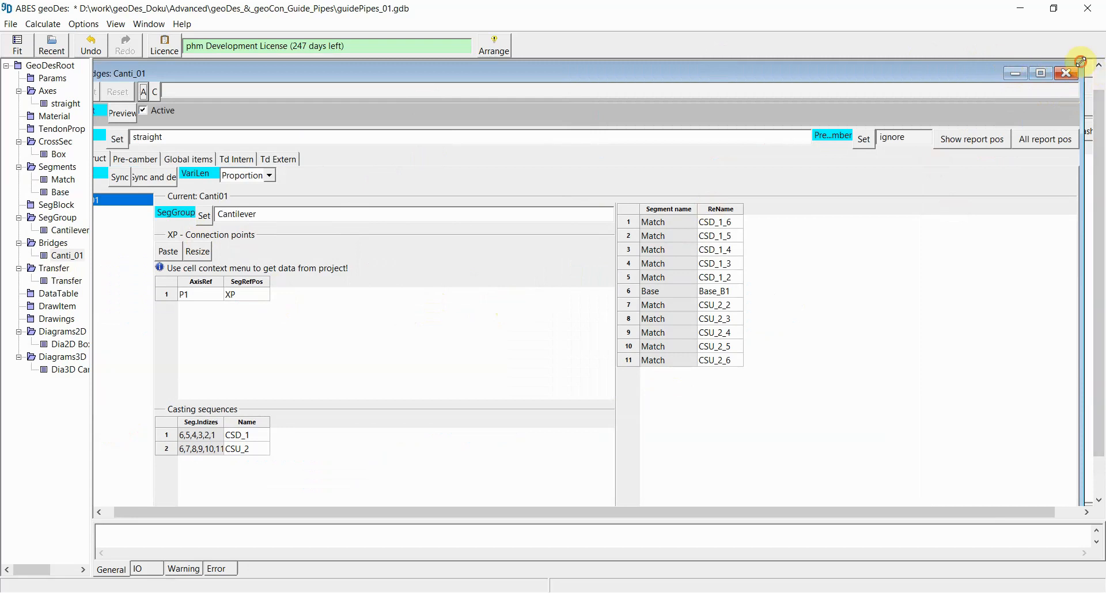
{"action": "left_click_drag", "start_coordinate": [1080, 62], "coordinate": [813, 205]}
{"action": "left_click_drag", "start_coordinate": [500, 216], "coordinate": [620, 102]}
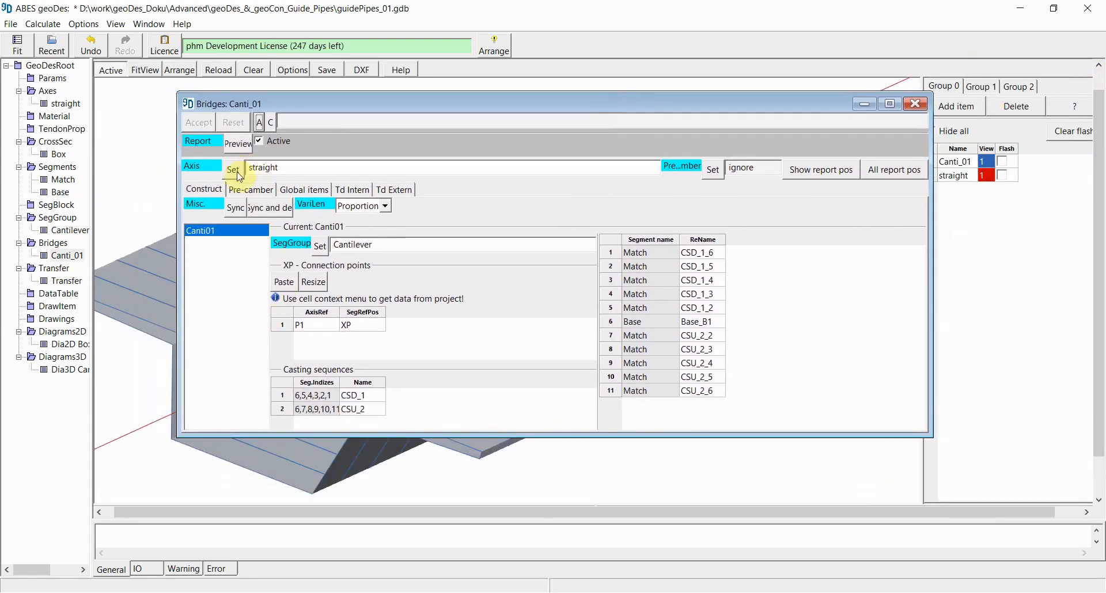
{"action": "left_click", "coordinate": [303, 190]}
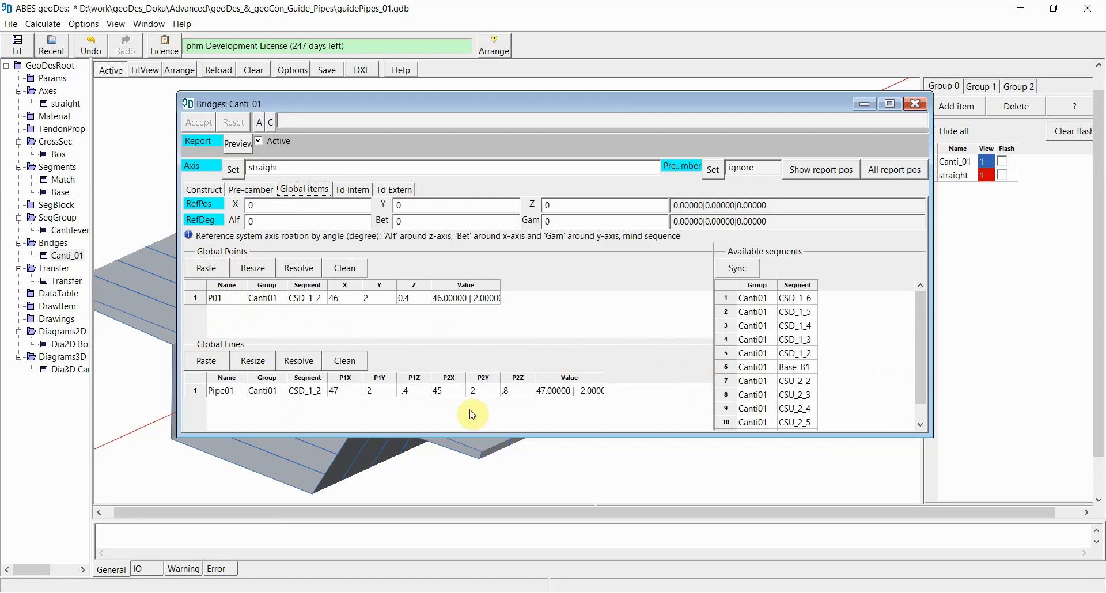
Review the global point P01 and the name, group and segment assigned to the global line Pipe01
{"action": "left_click", "coordinate": [215, 299]}
{"action": "left_click", "coordinate": [222, 392]}
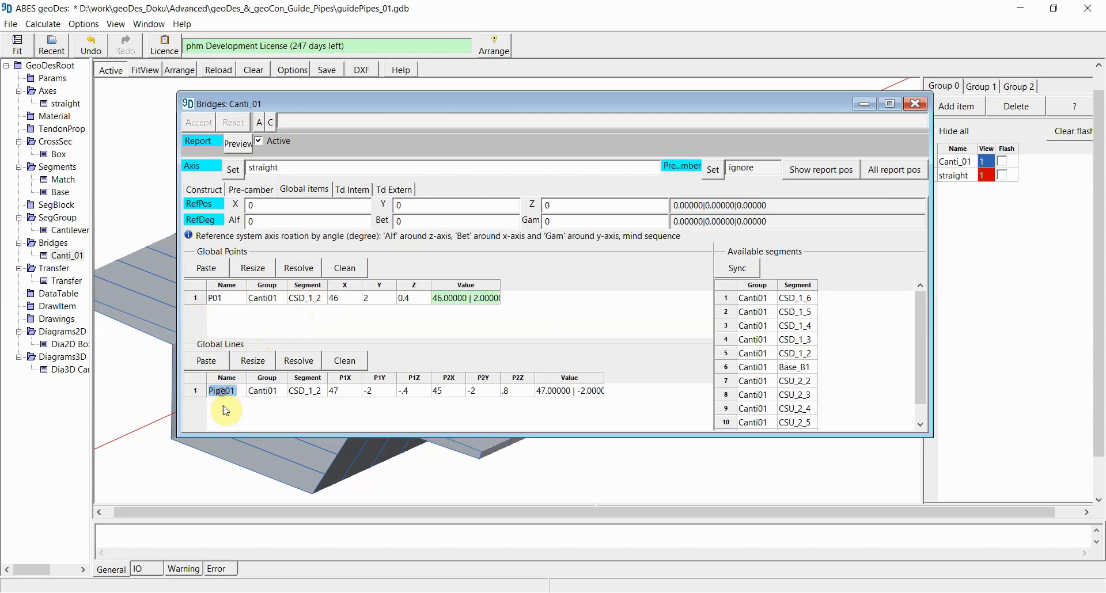
{"action": "left_click", "coordinate": [262, 391]}
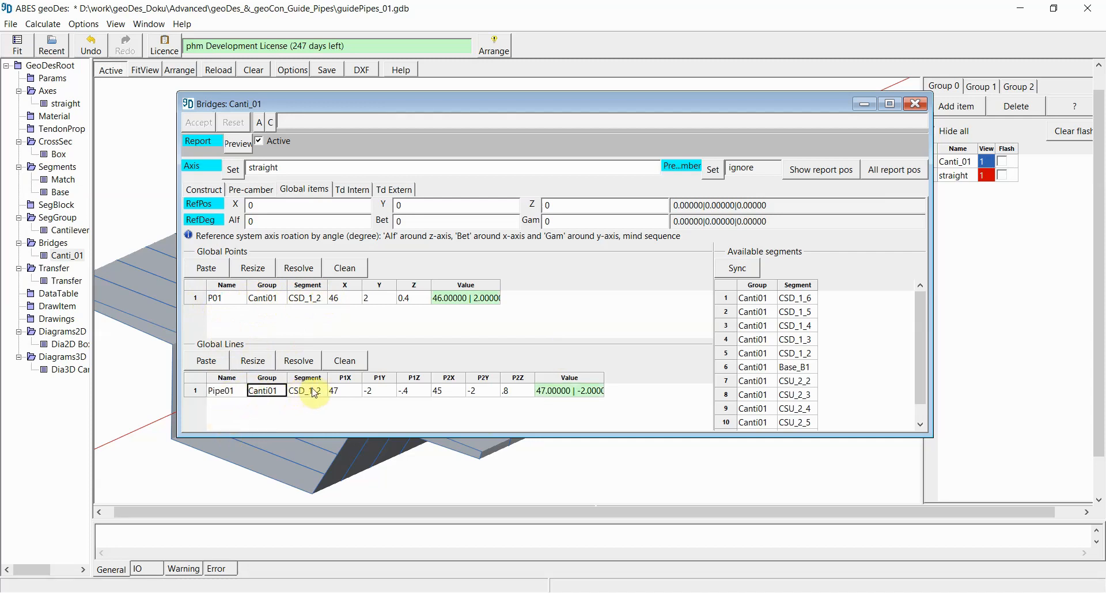
{"action": "left_click", "coordinate": [314, 393]}
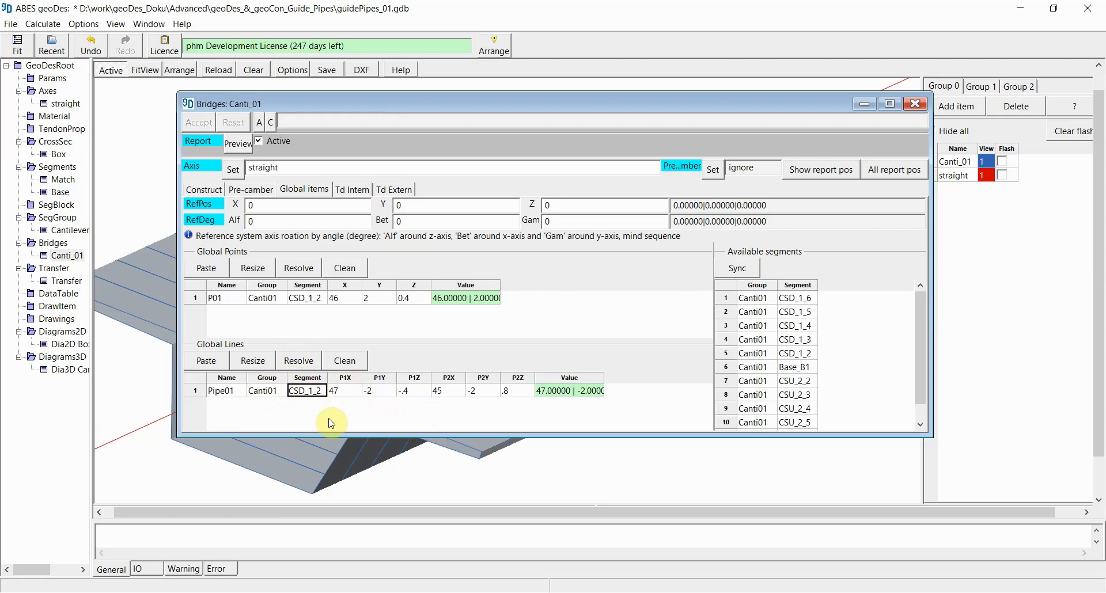
Look through the available segments that global items can be assigned to, including the Base_B1 entry
{"action": "mouse_move", "coordinate": [920, 333]}
{"action": "left_mouse_down"}
{"action": "mouse_move", "coordinate": [920, 348]}
{"action": "mouse_move", "coordinate": [915, 317]}
{"action": "left_mouse_up"}
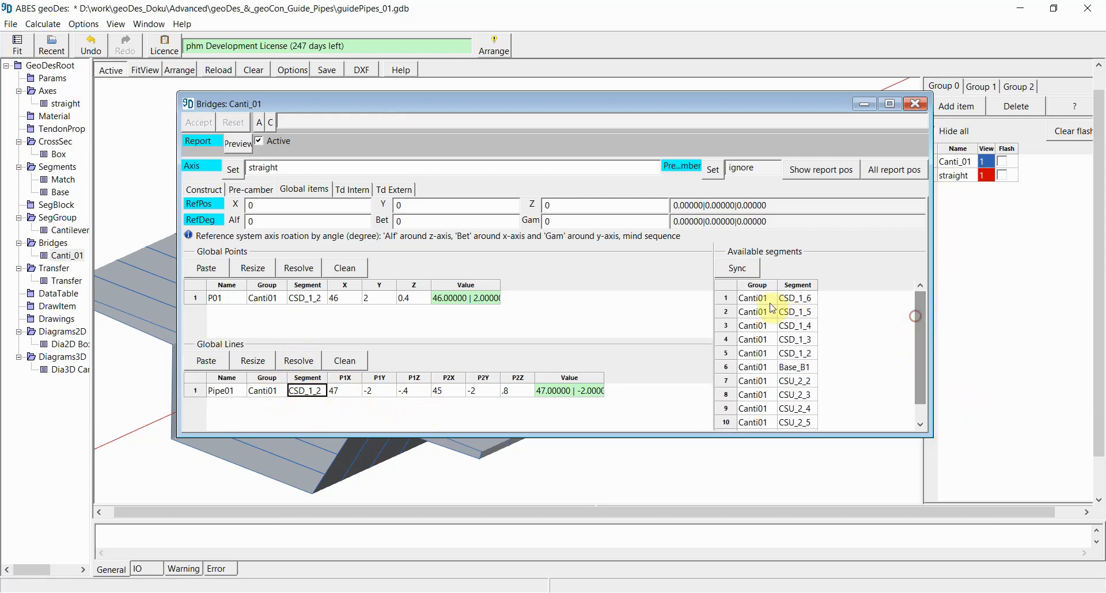
{"action": "left_click", "coordinate": [802, 298]}
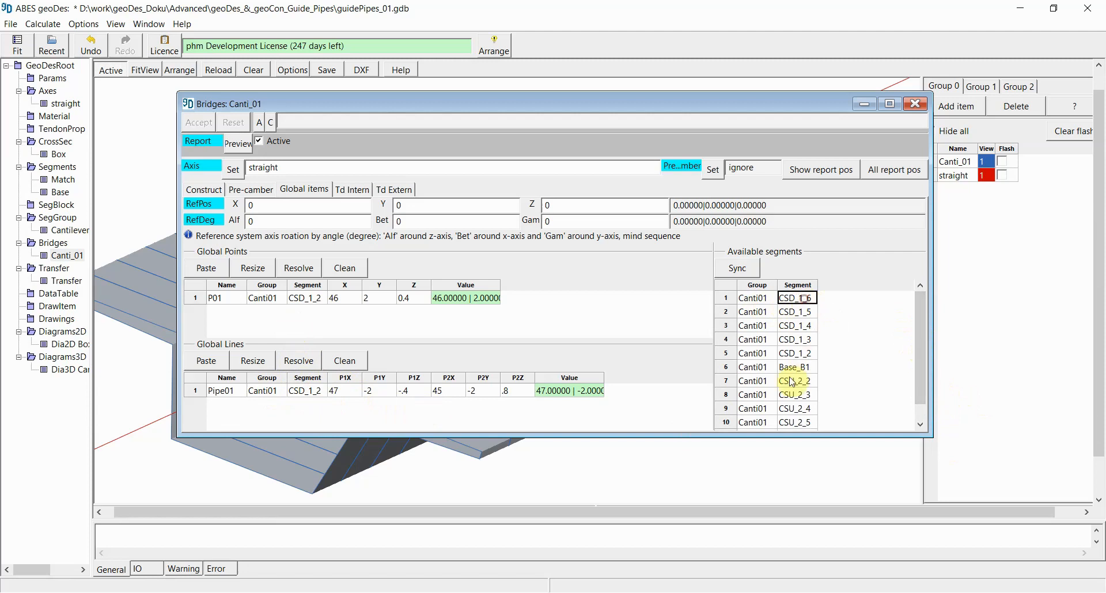
{"action": "left_click_drag", "start_coordinate": [917, 326], "coordinate": [918, 346]}
{"action": "left_click_drag", "start_coordinate": [751, 355], "coordinate": [803, 353]}
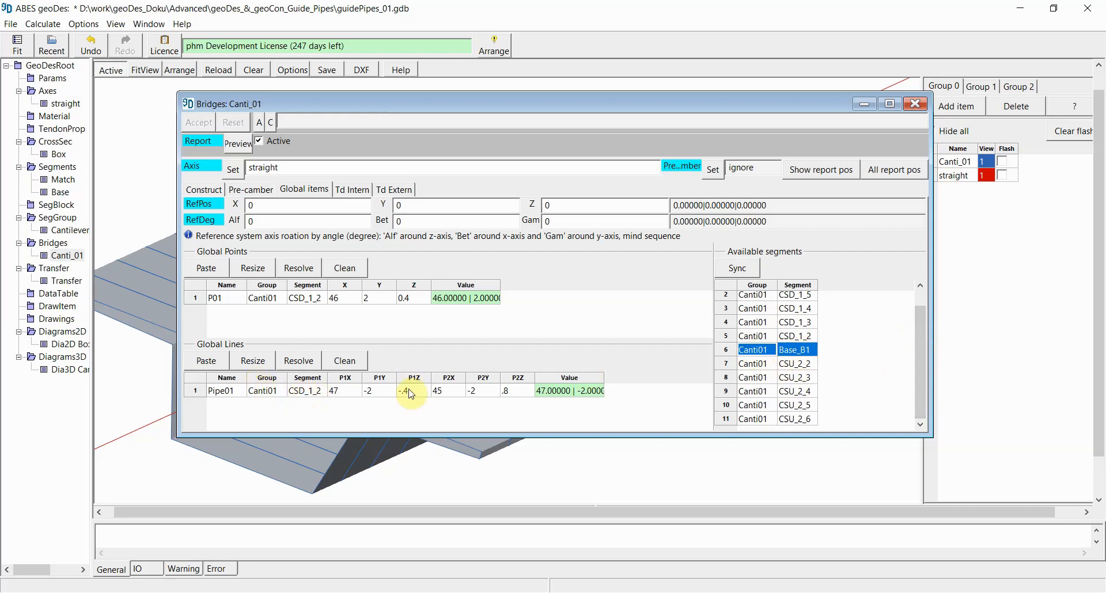
Enlarge the bridge definition window, check the start and end coordinates of Pipe01, and close the definition
{"action": "left_click_drag", "start_coordinate": [488, 437], "coordinate": [488, 489]}
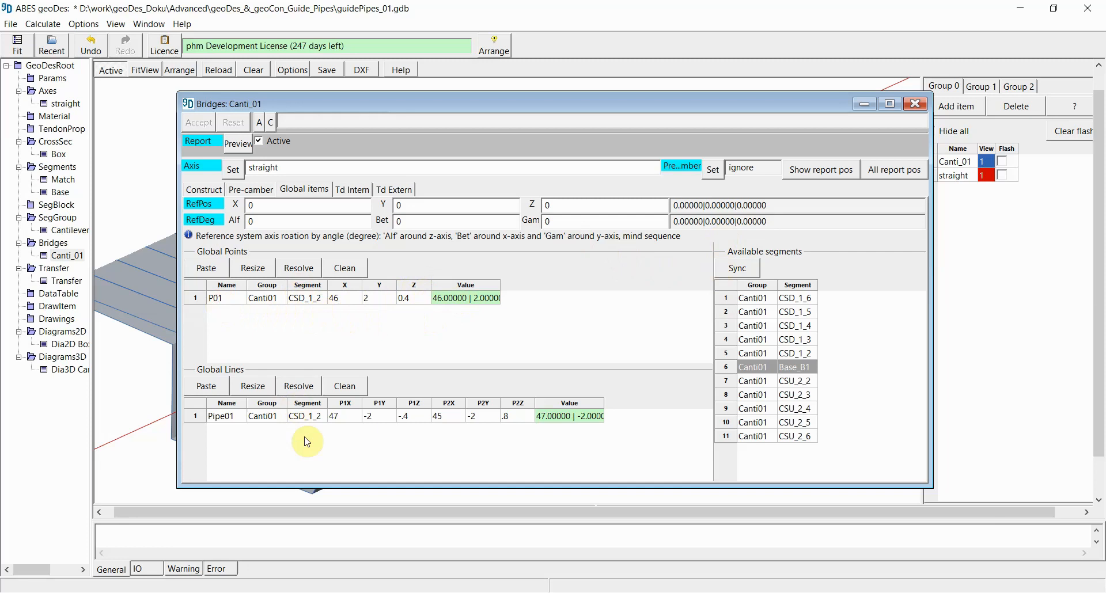
{"action": "left_click", "coordinate": [347, 419]}
{"action": "left_click", "coordinate": [919, 107]}
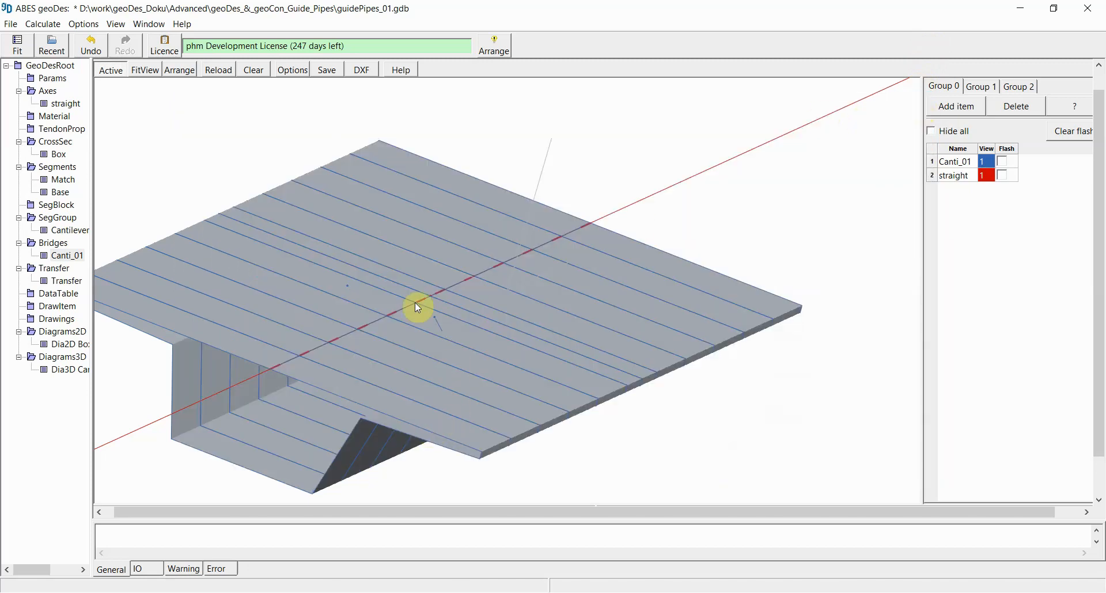
Inspect the P01 point and both ends of the Pipe01 line against the deck from the side, above and end-on
{"action": "left_click_drag", "start_coordinate": [627, 373], "coordinate": [544, 311]}
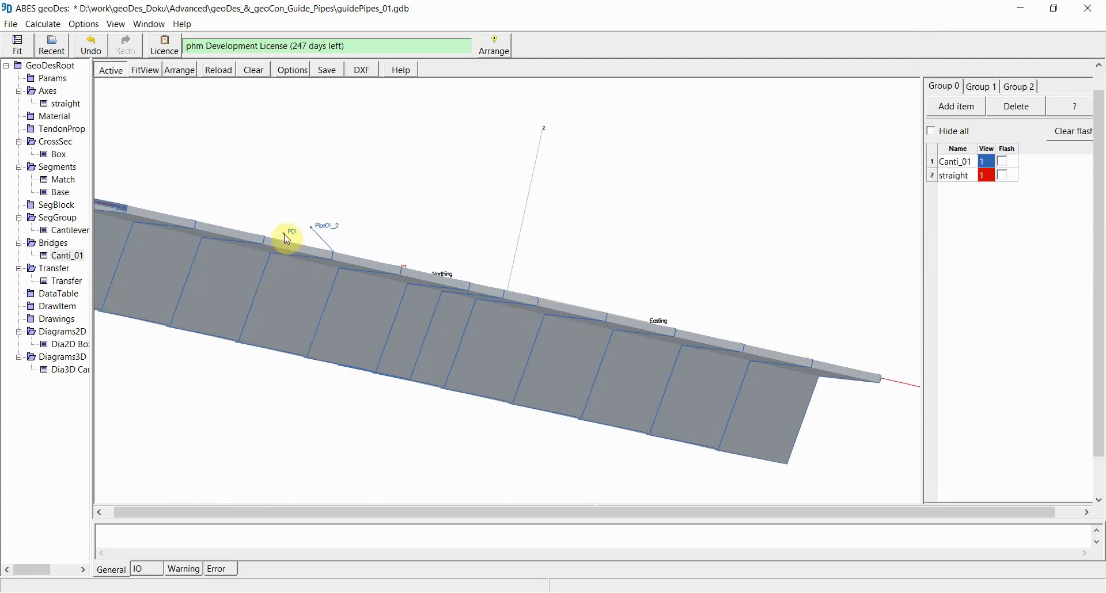
{"action": "left_click_drag", "start_coordinate": [254, 247], "coordinate": [259, 326]}
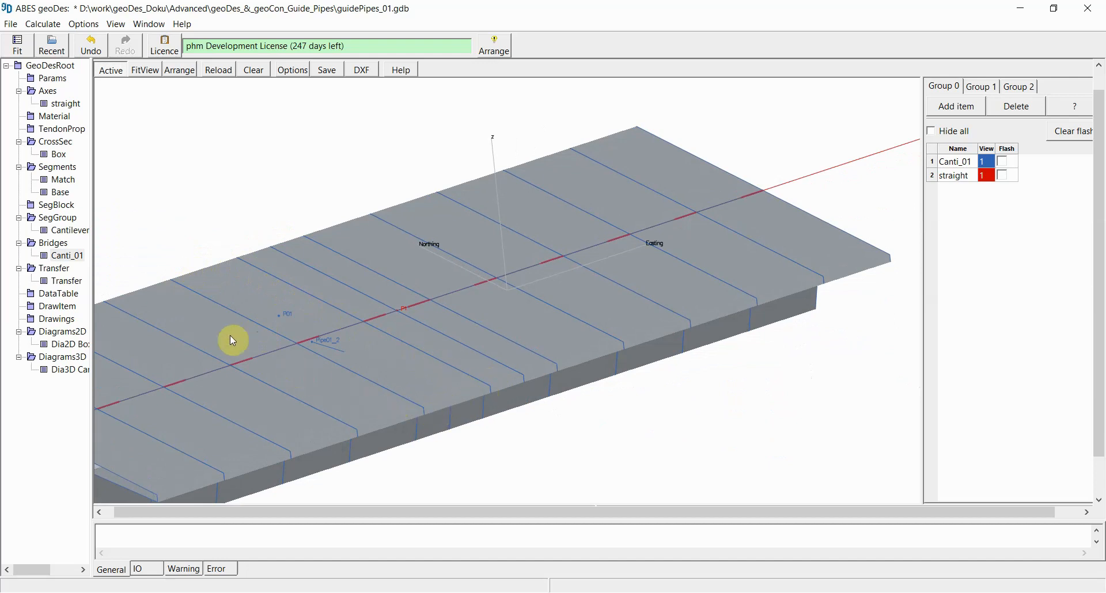
{"action": "left_click_drag", "start_coordinate": [282, 438], "coordinate": [409, 364]}
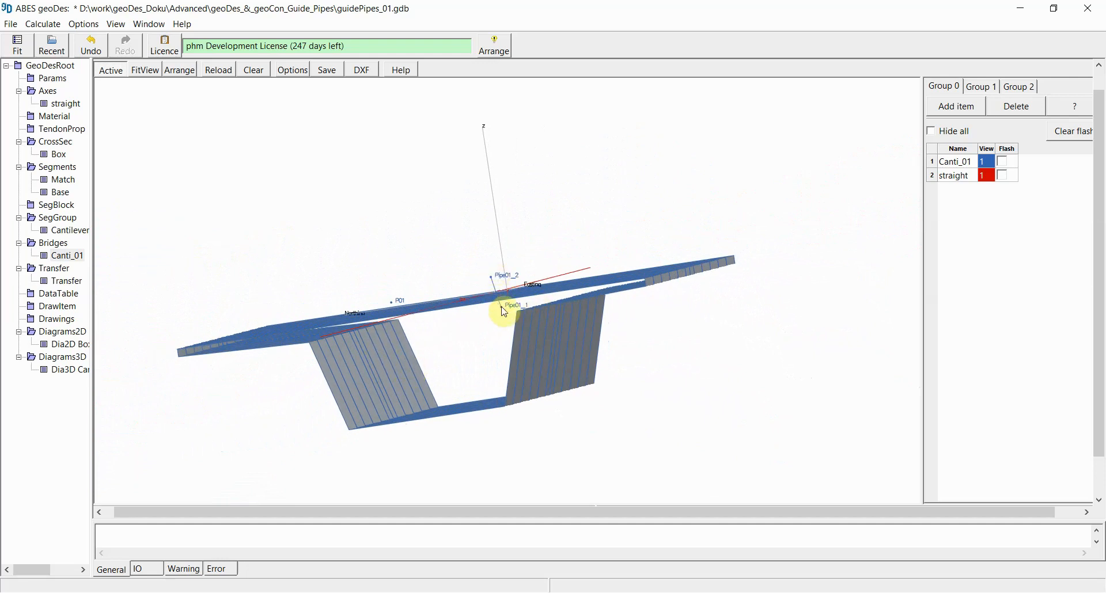
{"action": "left_click_drag", "start_coordinate": [698, 313], "coordinate": [575, 344]}
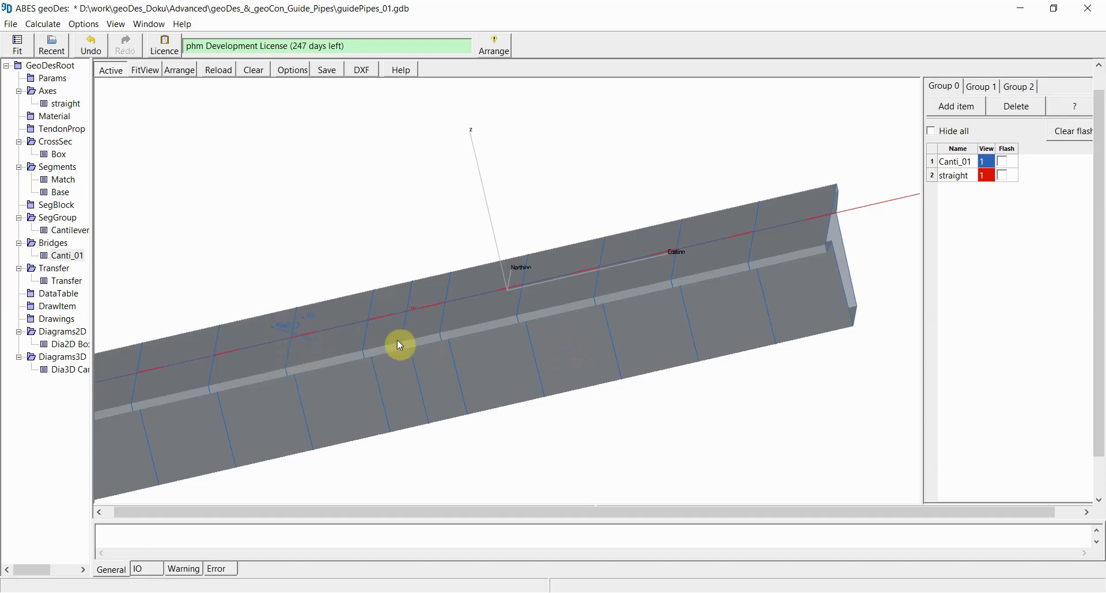
{"action": "mouse_move", "coordinate": [262, 383]}
{"action": "left_mouse_down"}
{"action": "mouse_move", "coordinate": [321, 365]}
{"action": "mouse_move", "coordinate": [394, 367]}
{"action": "left_mouse_up"}
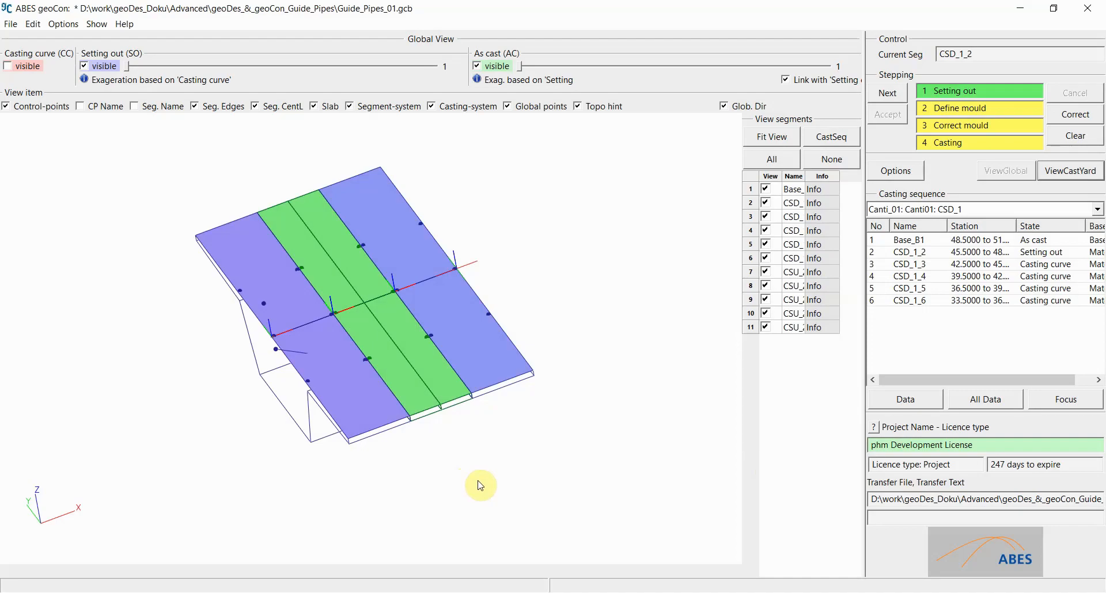
Switch to geoCon and review the global point P01 and line Pipe01 in the Global Points Input, leaving them unmodified
{"action": "left_click_drag", "start_coordinate": [396, 443], "coordinate": [438, 409]}
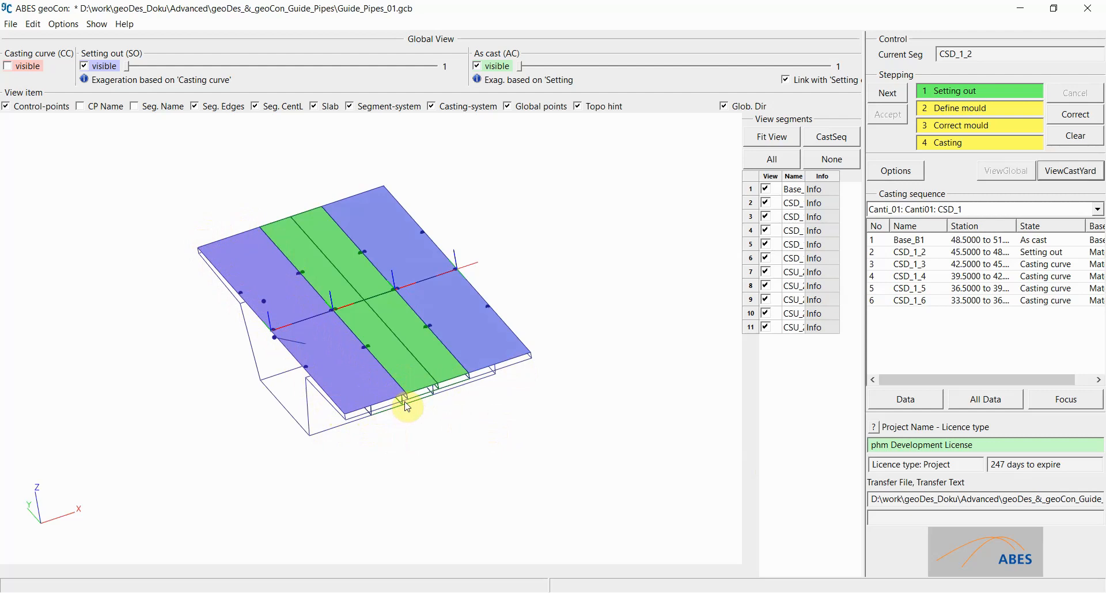
{"action": "left_click_drag", "start_coordinate": [327, 412], "coordinate": [316, 373]}
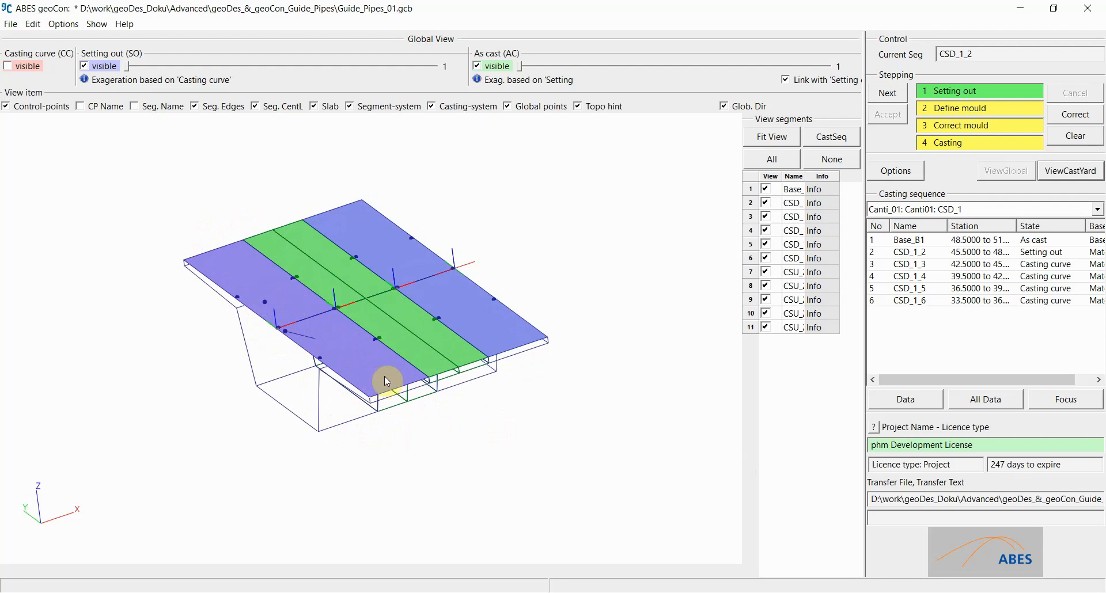
{"action": "left_click", "coordinate": [35, 30]}
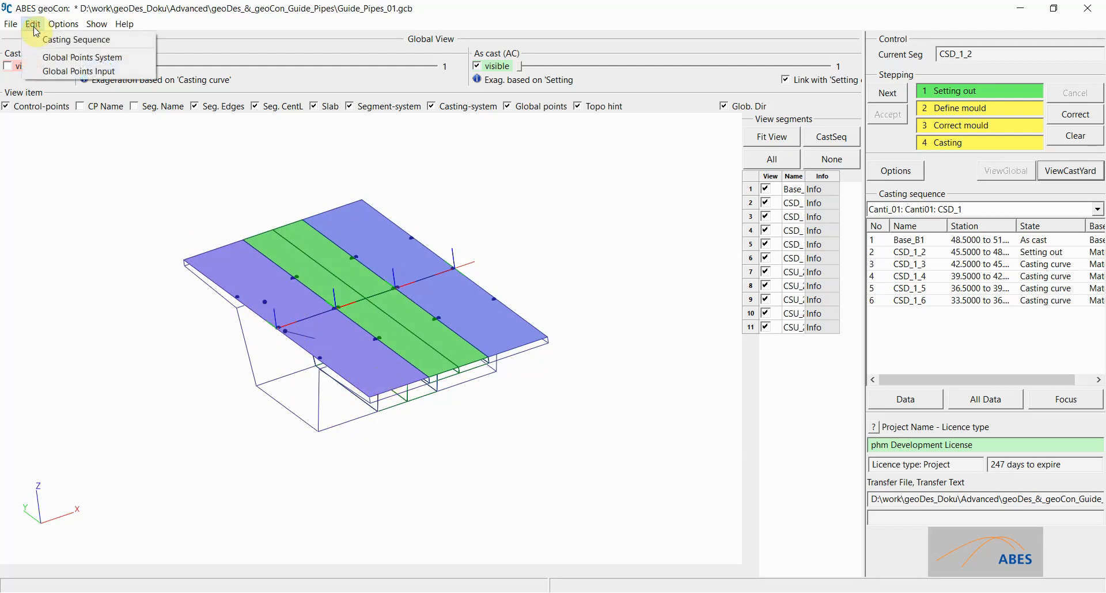
{"action": "left_click", "coordinate": [73, 71]}
{"action": "left_click_drag", "start_coordinate": [376, 263], "coordinate": [145, 265]}
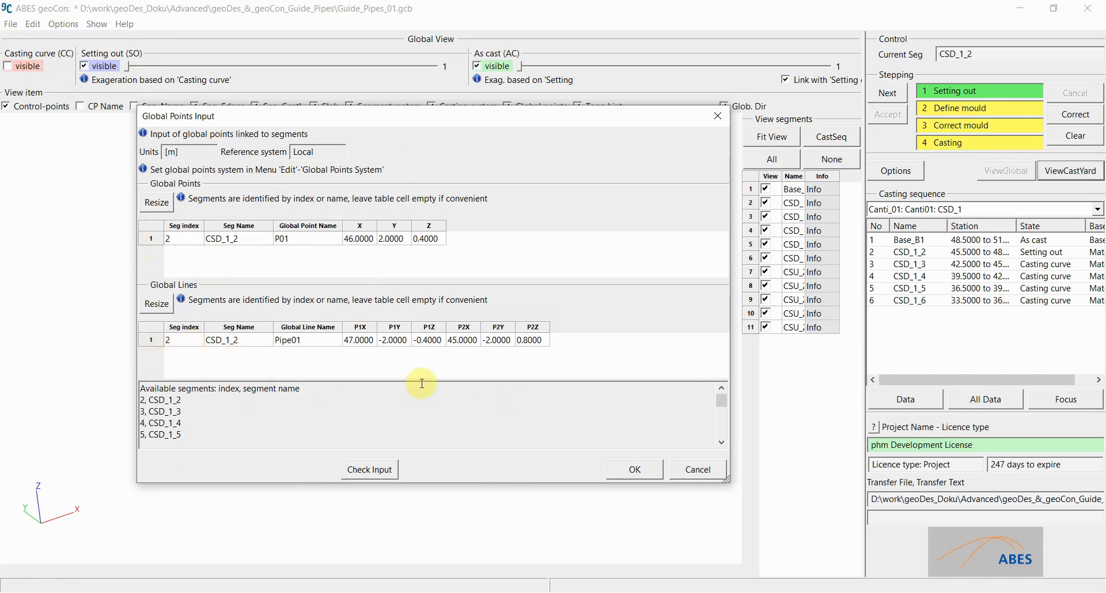
{"action": "left_click", "coordinate": [708, 471]}
Check the position and rotation angles defined in the Global Points System, and close it without changes
{"action": "left_click", "coordinate": [33, 24]}
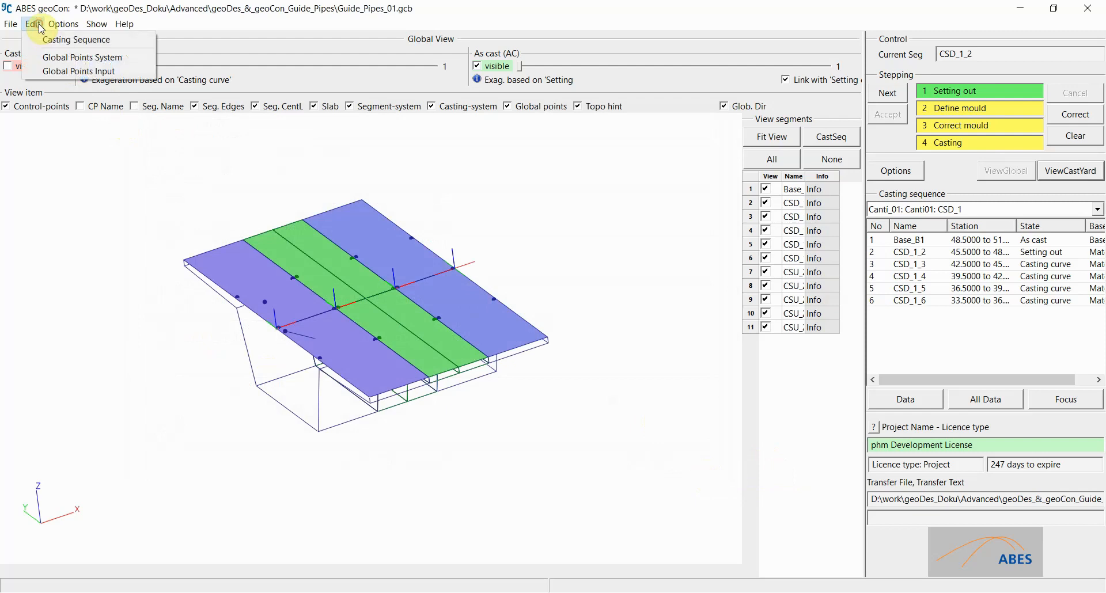
{"action": "left_click", "coordinate": [83, 57]}
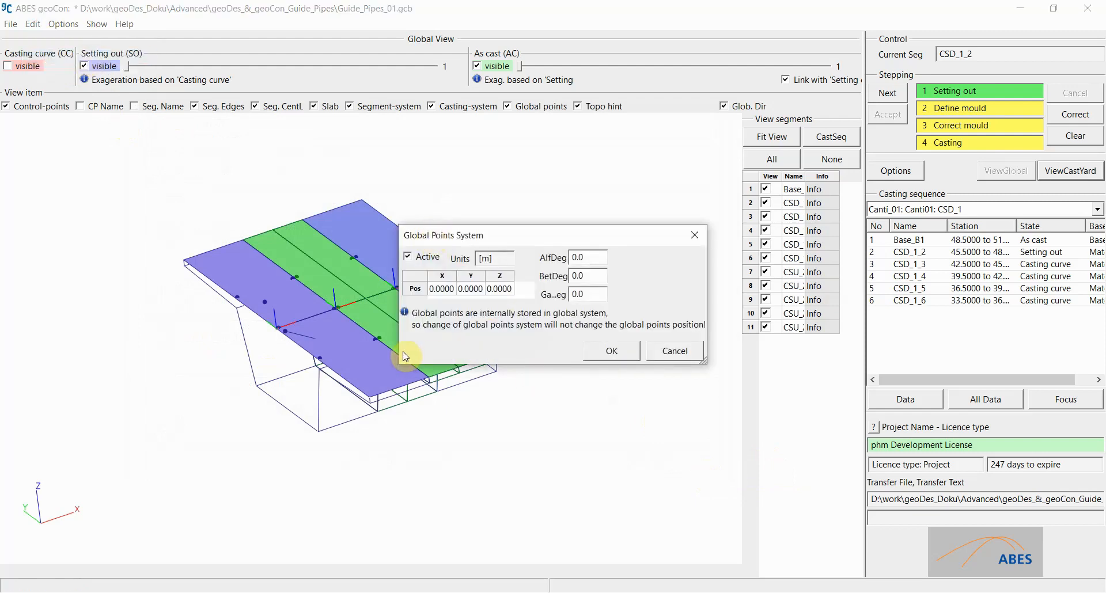
{"action": "left_click_drag", "start_coordinate": [400, 364], "coordinate": [322, 398]}
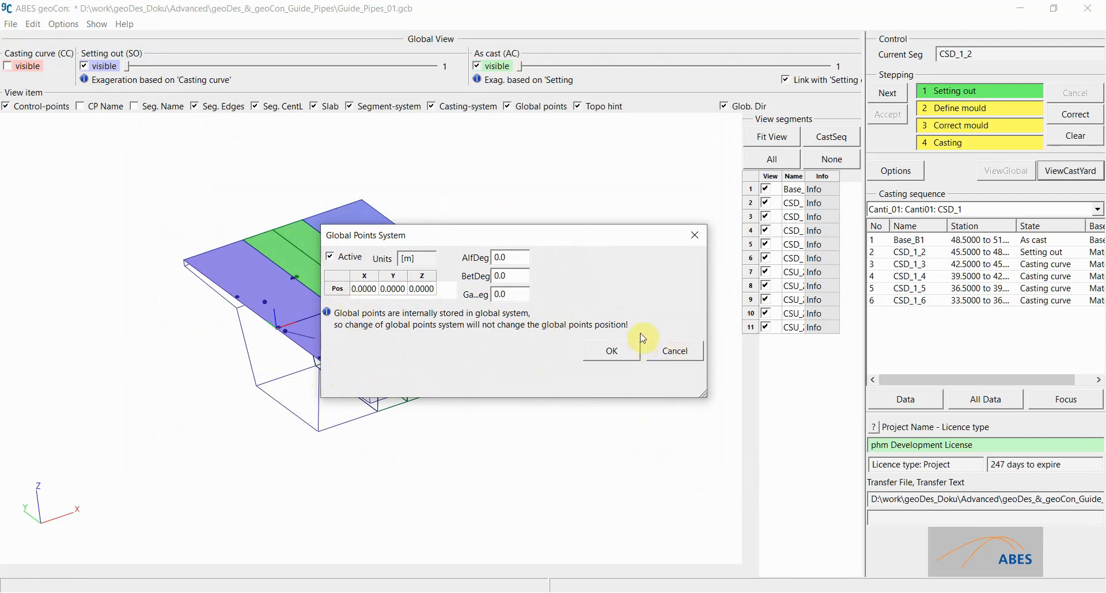
{"action": "left_click", "coordinate": [673, 356]}
{"action": "mouse_move", "coordinate": [288, 359]}
{"action": "left_mouse_down"}
{"action": "mouse_move", "coordinate": [280, 349]}
{"action": "mouse_move", "coordinate": [290, 360]}
{"action": "left_mouse_up"}
{"action": "left_click", "coordinate": [290, 359]}
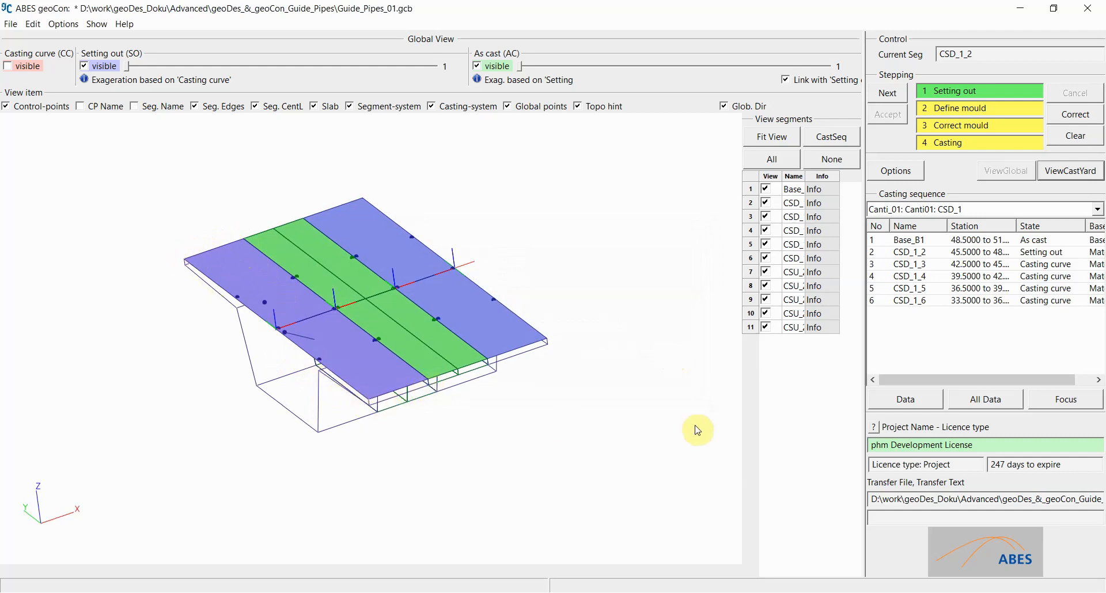
Accept the alignment of segment CSD_1_2 with no guide pipe, and preview the global points and lines in its casting information survey form
{"action": "left_click", "coordinate": [887, 93]}
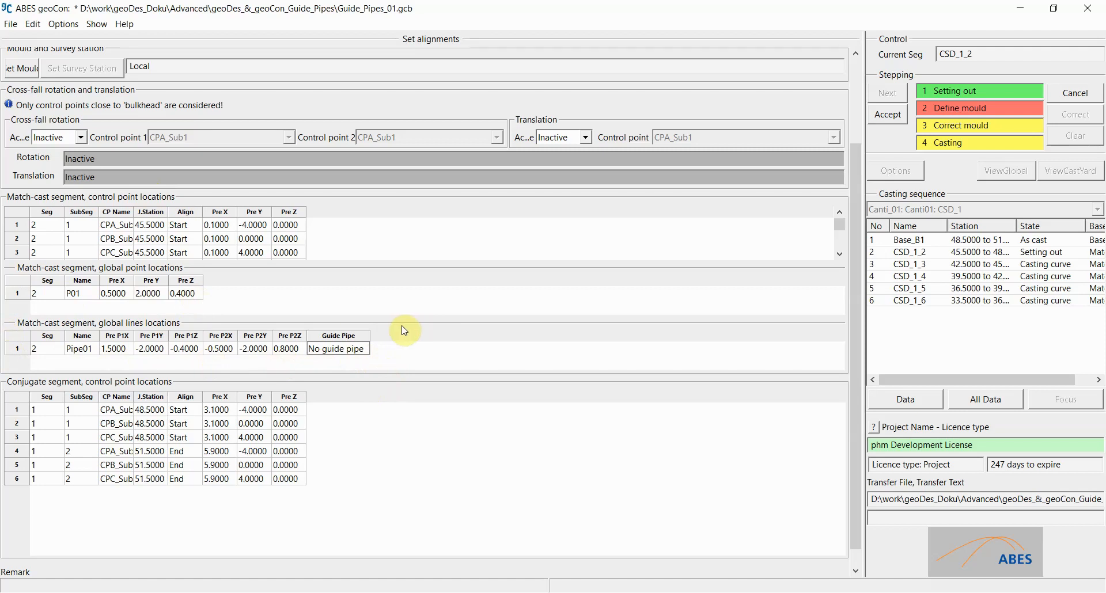
{"action": "left_click", "coordinate": [888, 116]}
{"action": "left_click", "coordinate": [11, 24]}
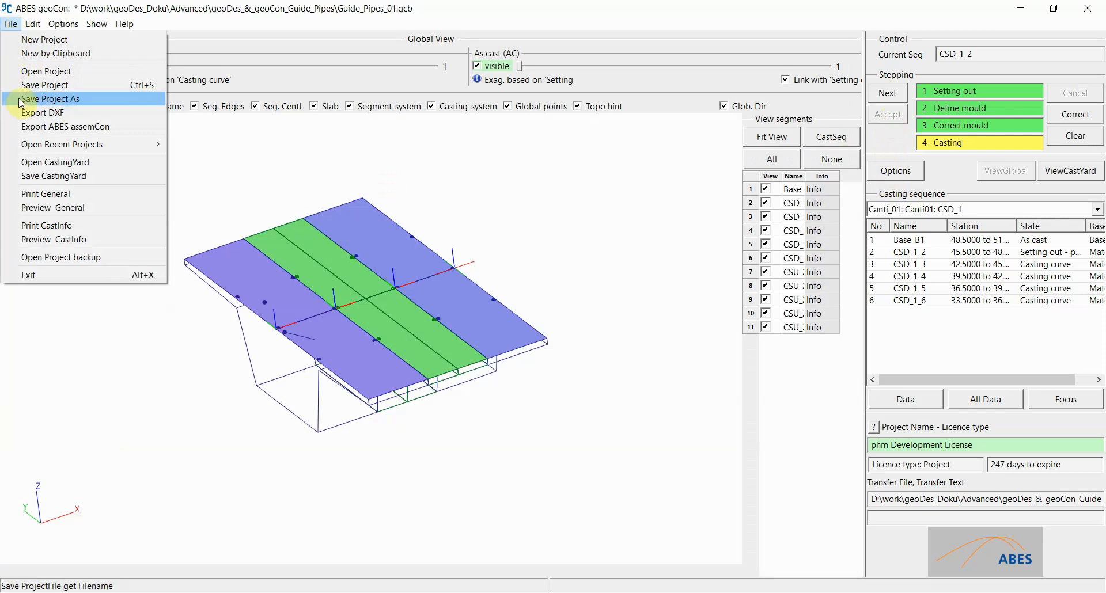
{"action": "left_click", "coordinate": [94, 238]}
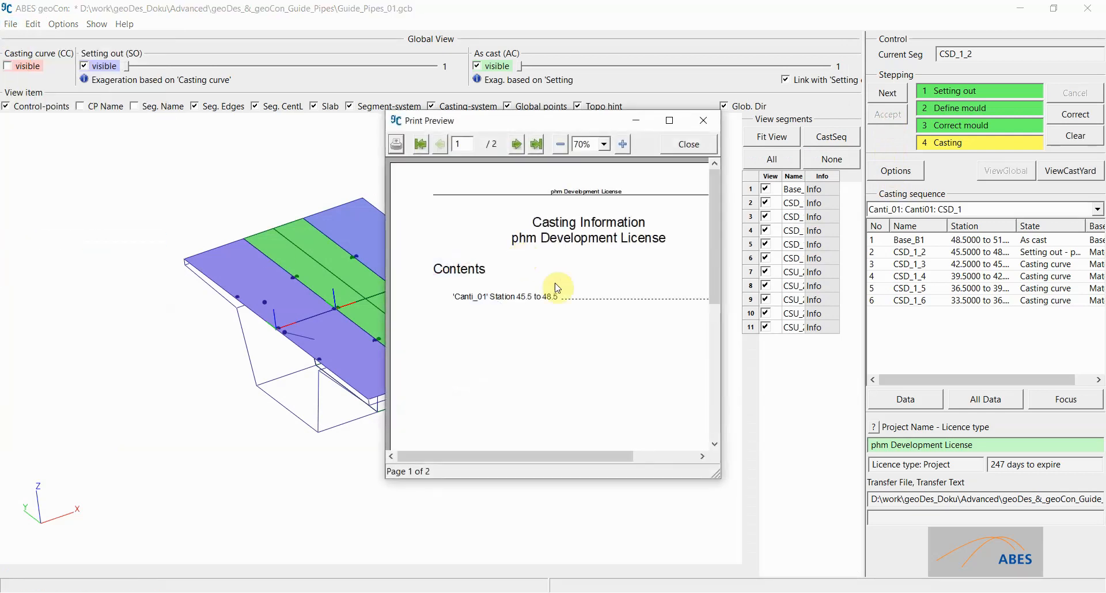
{"action": "left_click", "coordinate": [517, 144]}
{"action": "left_click_drag", "start_coordinate": [718, 478], "coordinate": [939, 587]}
{"action": "left_click_drag", "start_coordinate": [622, 119], "coordinate": [418, 10]}
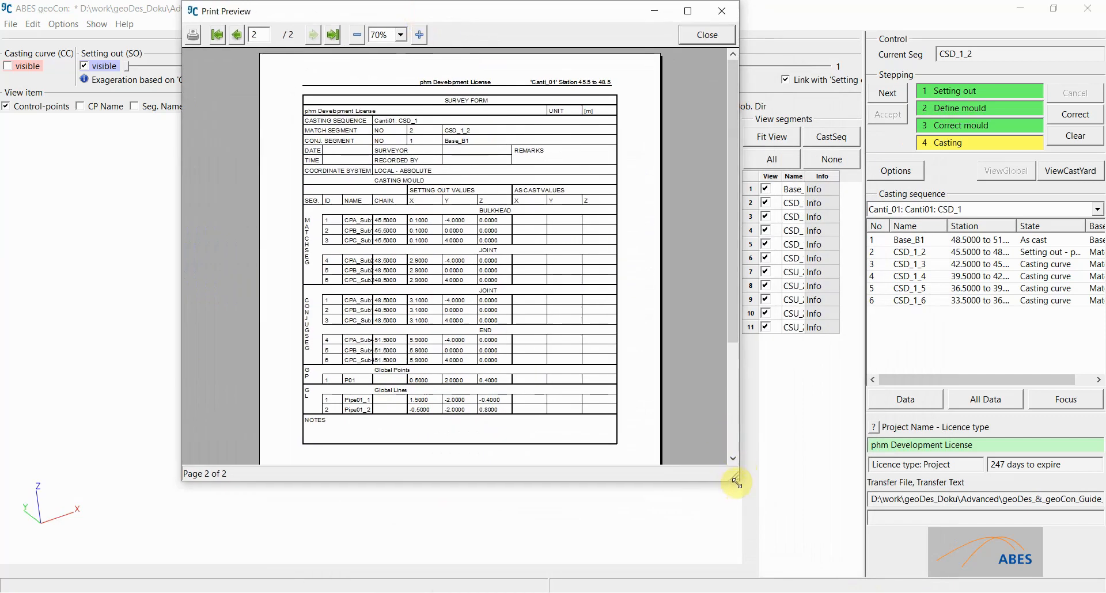
{"action": "left_click_drag", "start_coordinate": [736, 481], "coordinate": [792, 537]}
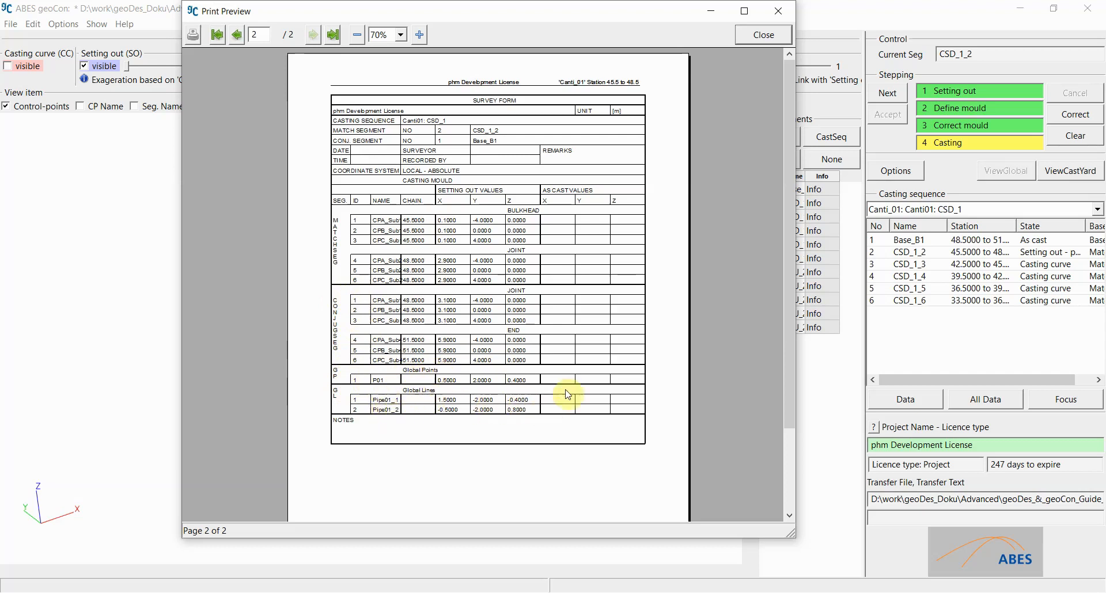
{"action": "left_click", "coordinate": [765, 39]}
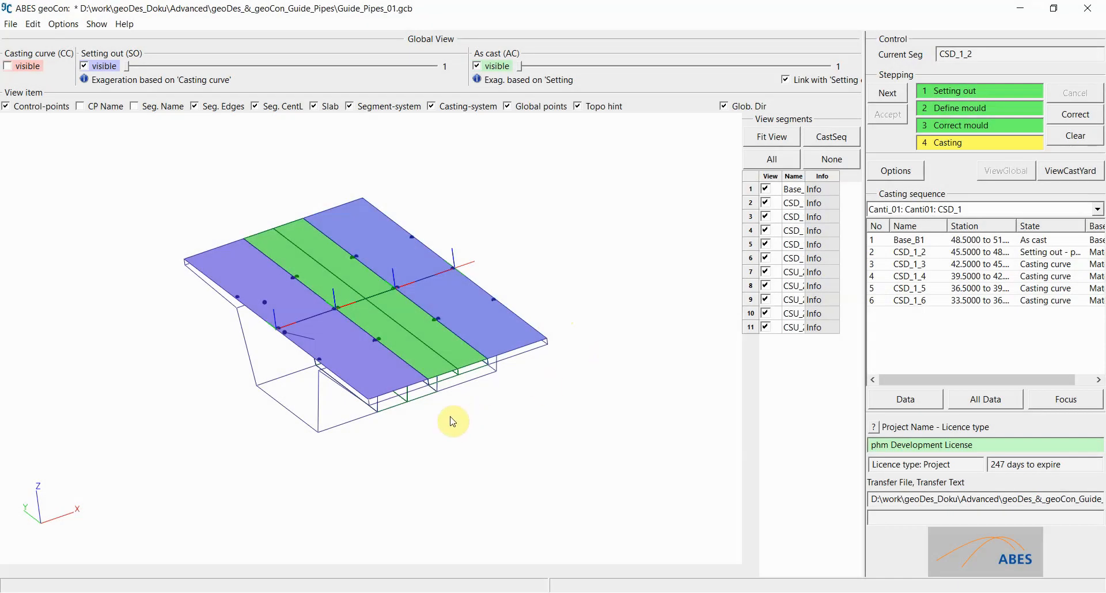
Examine the global point P01 and both ends of Pipe01 relative to the deck slab from above and from the side
{"action": "left_click_drag", "start_coordinate": [320, 368], "coordinate": [374, 321]}
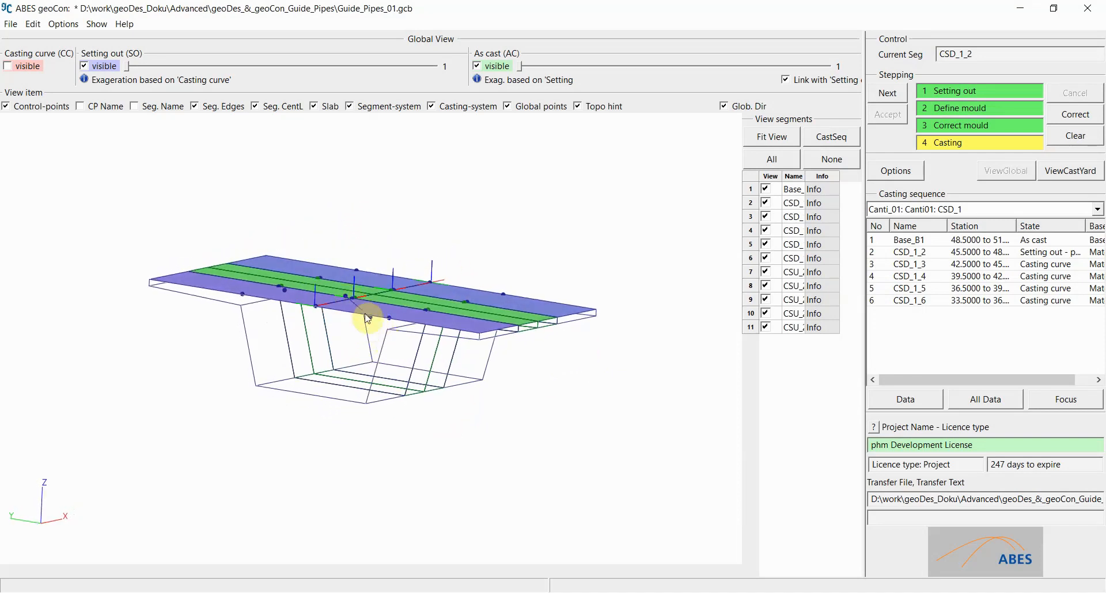
{"action": "left_click_drag", "start_coordinate": [430, 336], "coordinate": [413, 366]}
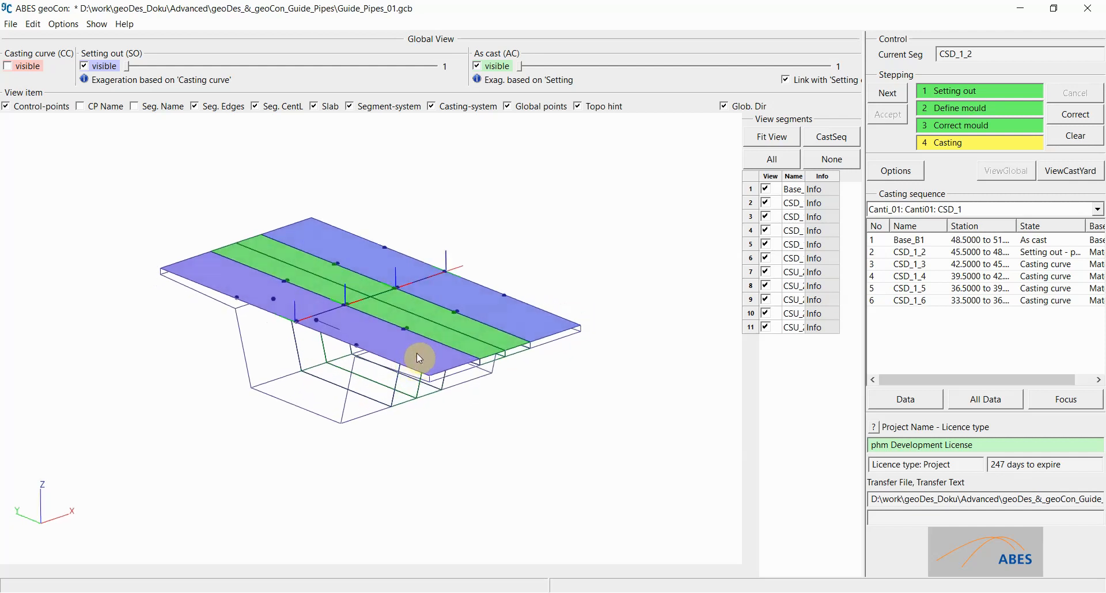
{"action": "left_click_drag", "start_coordinate": [357, 333], "coordinate": [388, 313]}
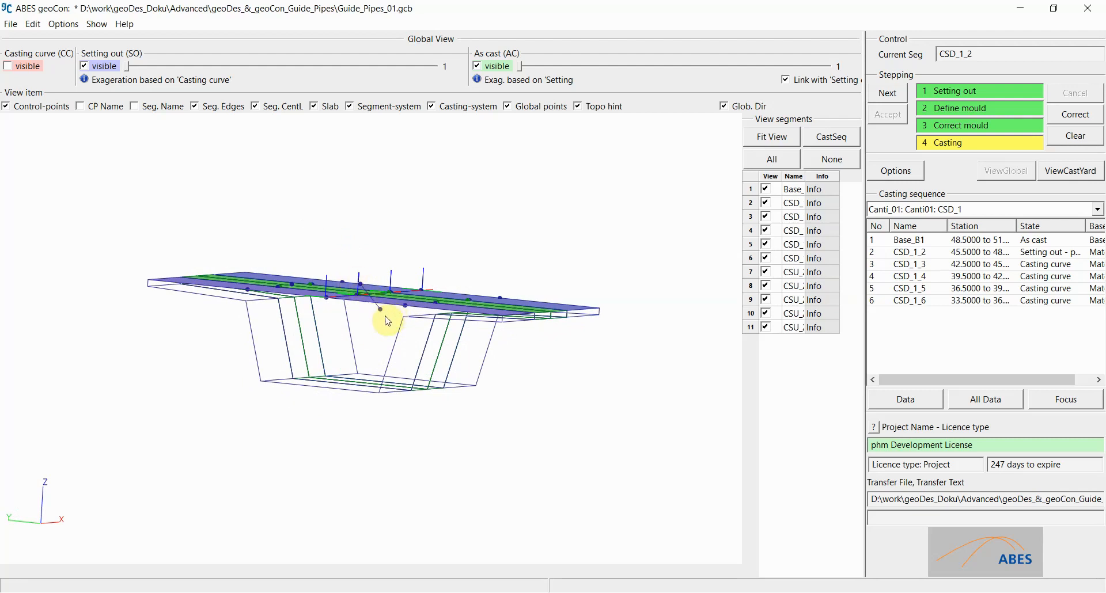
{"action": "middle_click_drag", "start_coordinate": [388, 321], "coordinate": [360, 354]}
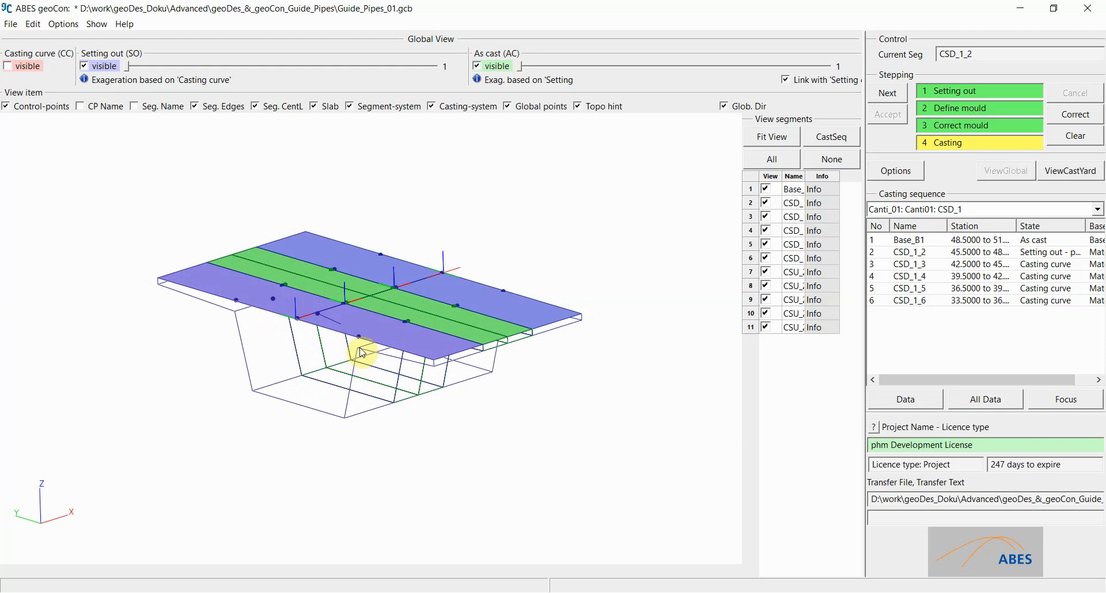
{"action": "left_click", "coordinate": [317, 313]}
{"action": "middle_click_drag", "start_coordinate": [308, 357], "coordinate": [331, 337]}
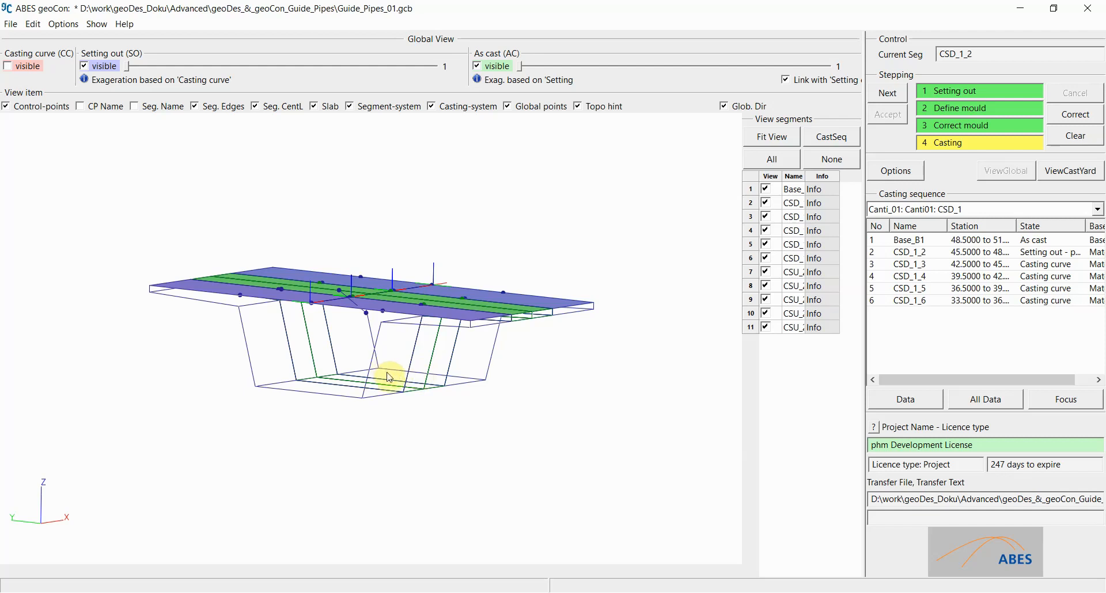
{"action": "left_click", "coordinate": [389, 328]}
{"action": "left_click_drag", "start_coordinate": [391, 334], "coordinate": [369, 357]}
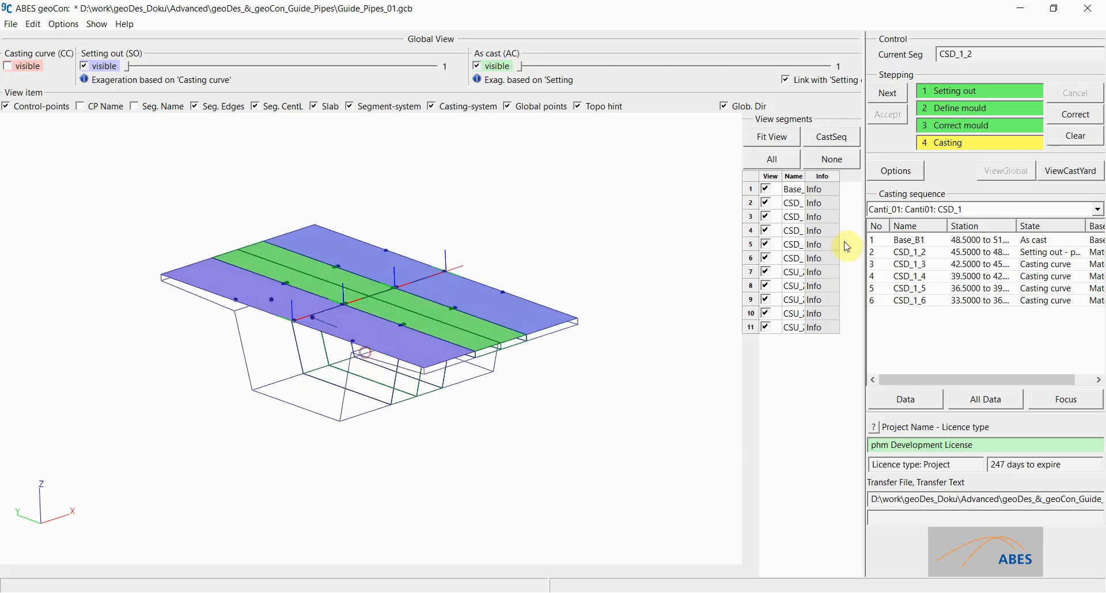
Show the casting yard and review the name and two lengths of the guide pipe GPipe, leaving them unmodified
{"action": "left_click", "coordinate": [1070, 171]}
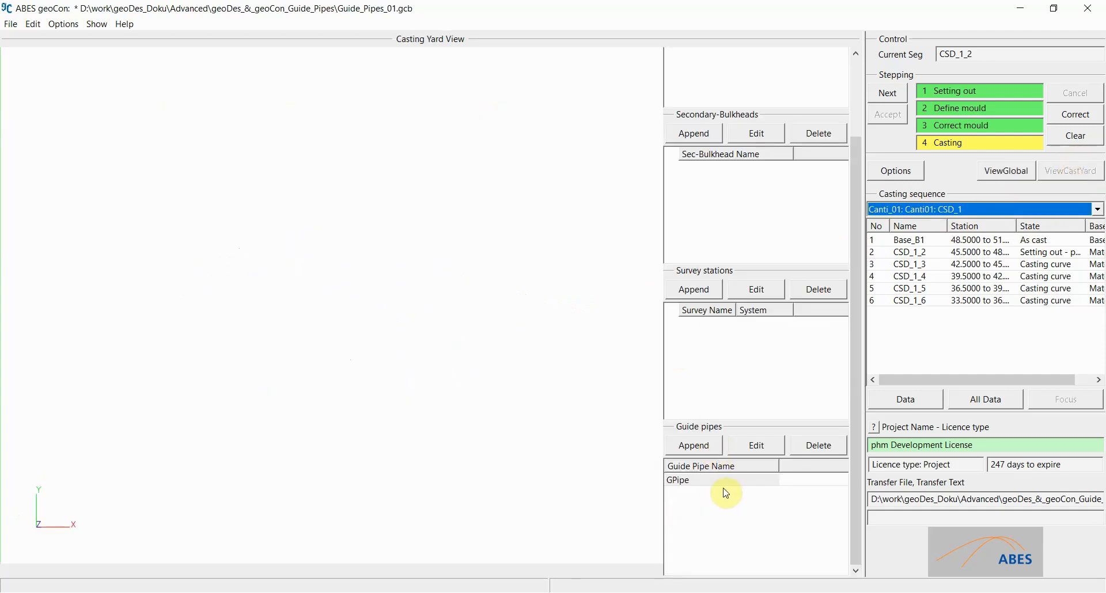
{"action": "left_click_drag", "start_coordinate": [854, 345], "coordinate": [855, 236]}
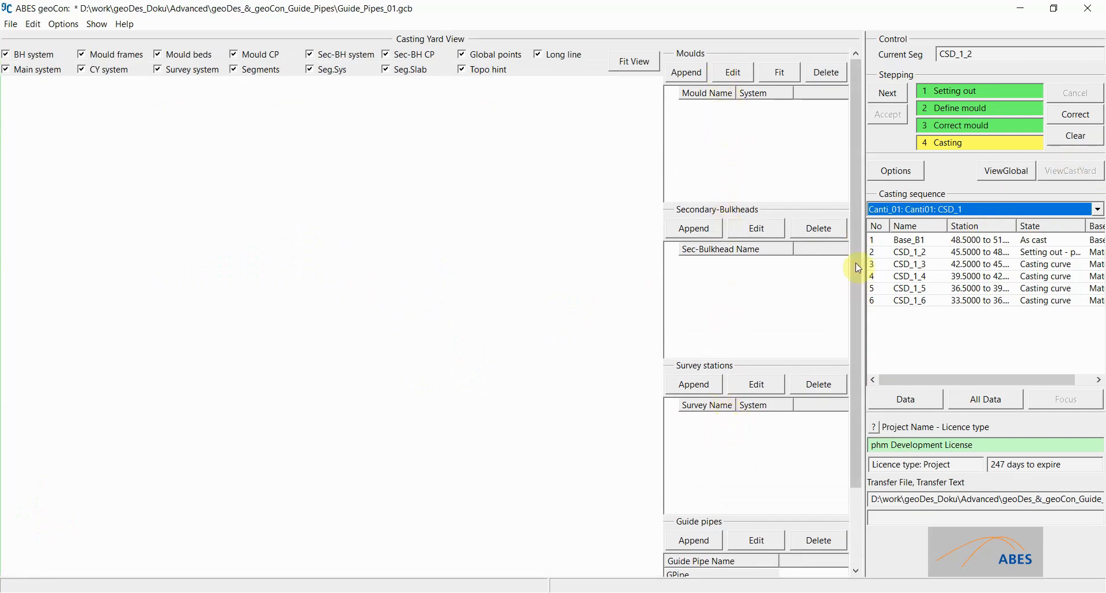
{"action": "left_click_drag", "start_coordinate": [853, 224], "coordinate": [854, 323]}
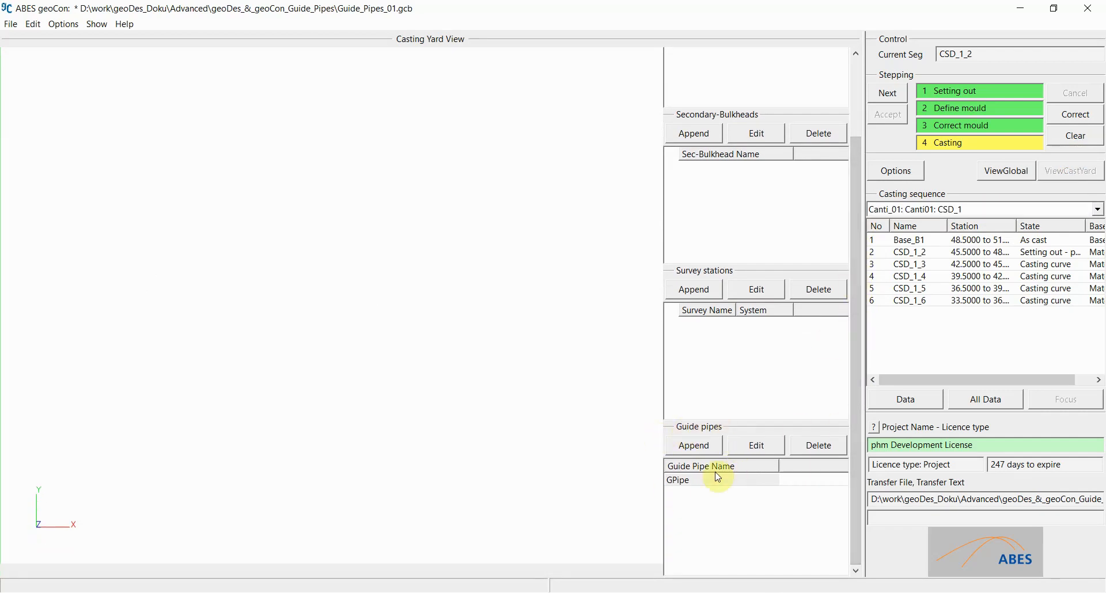
{"action": "double_click", "coordinate": [683, 485]}
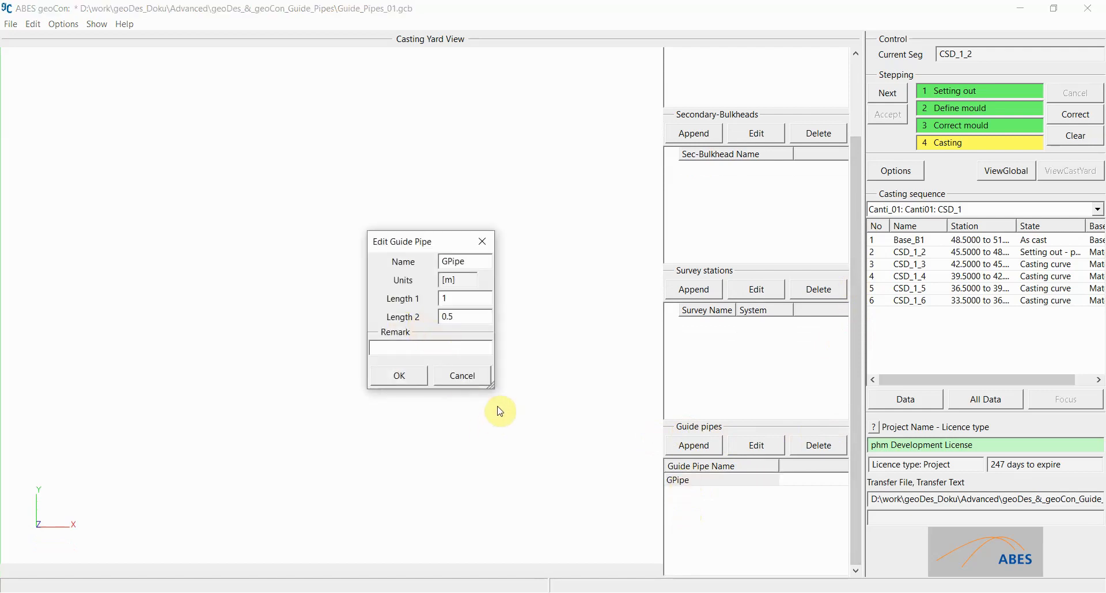
{"action": "left_click_drag", "start_coordinate": [495, 393], "coordinate": [523, 417]}
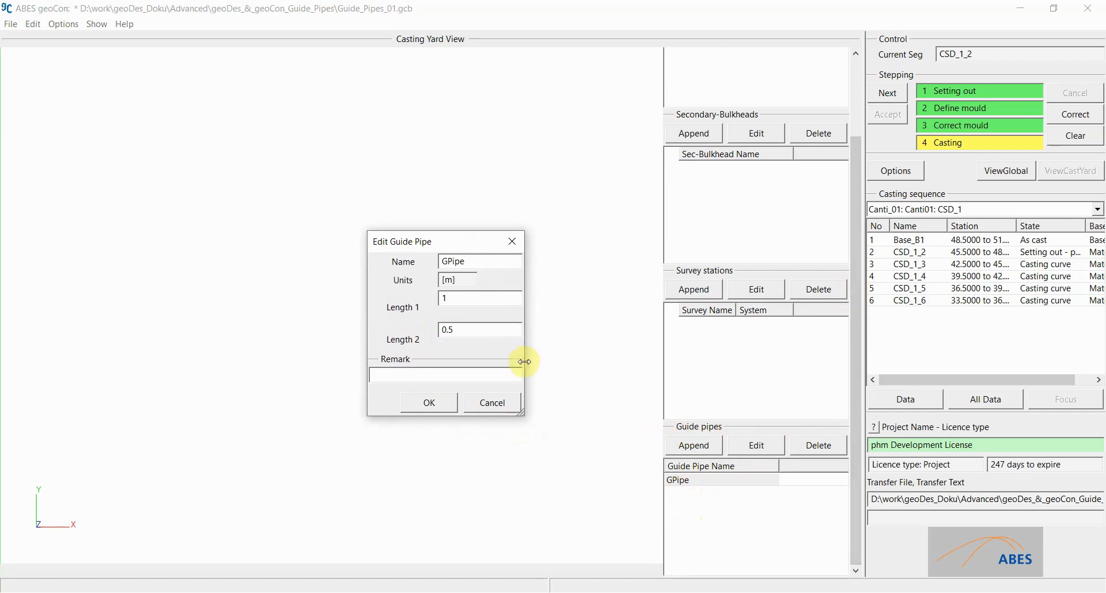
{"action": "left_click_drag", "start_coordinate": [486, 261], "coordinate": [441, 261]}
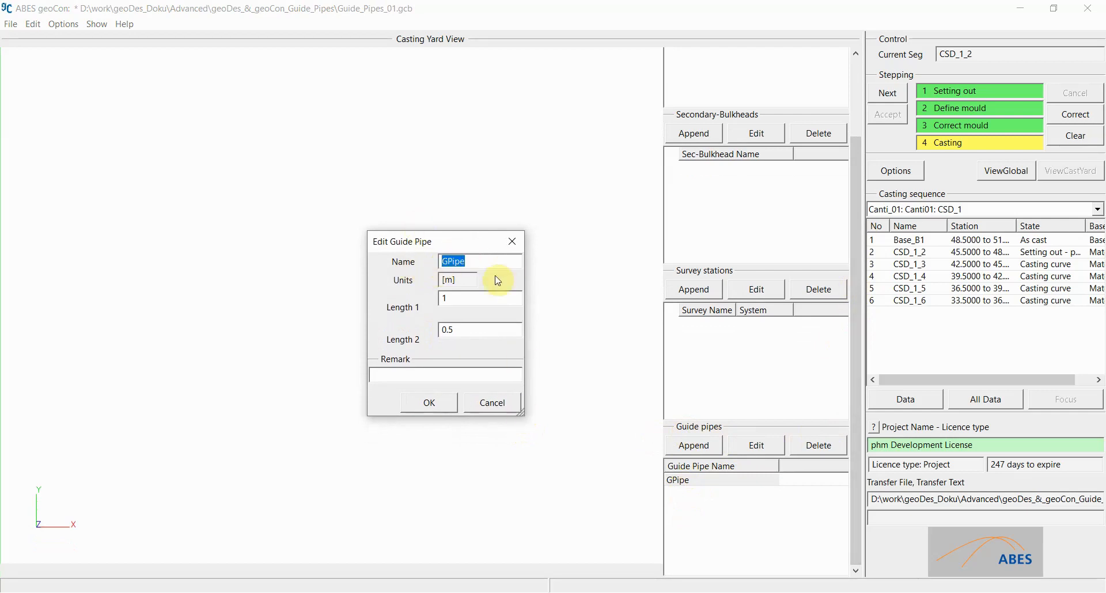
{"action": "left_click_drag", "start_coordinate": [453, 300], "coordinate": [440, 299]}
{"action": "left_click_drag", "start_coordinate": [459, 330], "coordinate": [439, 330]}
{"action": "left_click", "coordinate": [500, 403]}
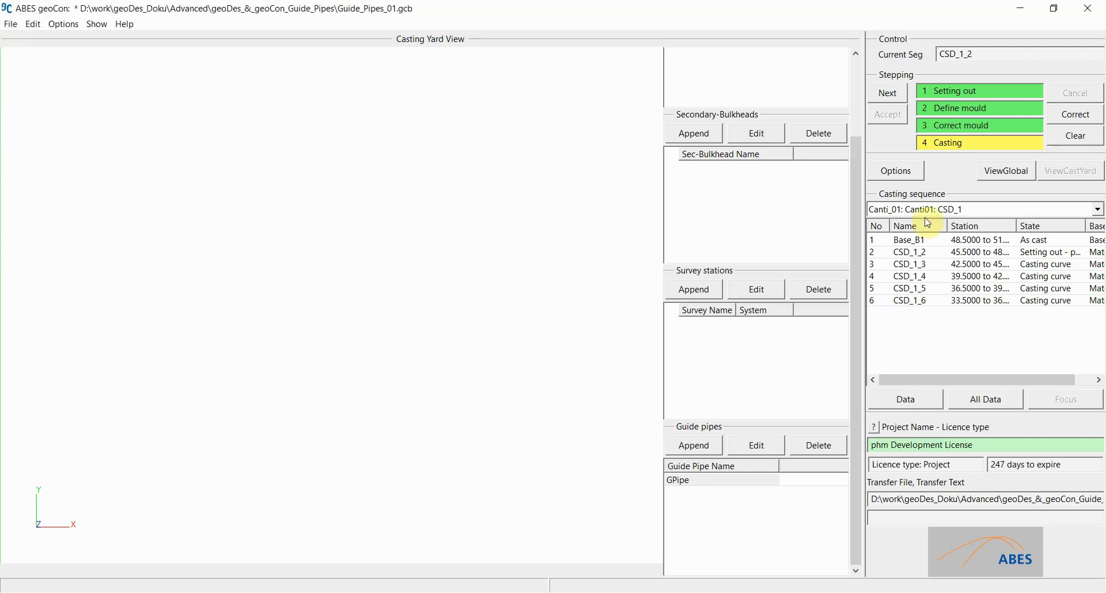
Reopen the mould definition of segment CSD_1_2 for correction and assign the guide pipe GPipe to the global line Pipe01
{"action": "left_click", "coordinate": [1017, 175]}
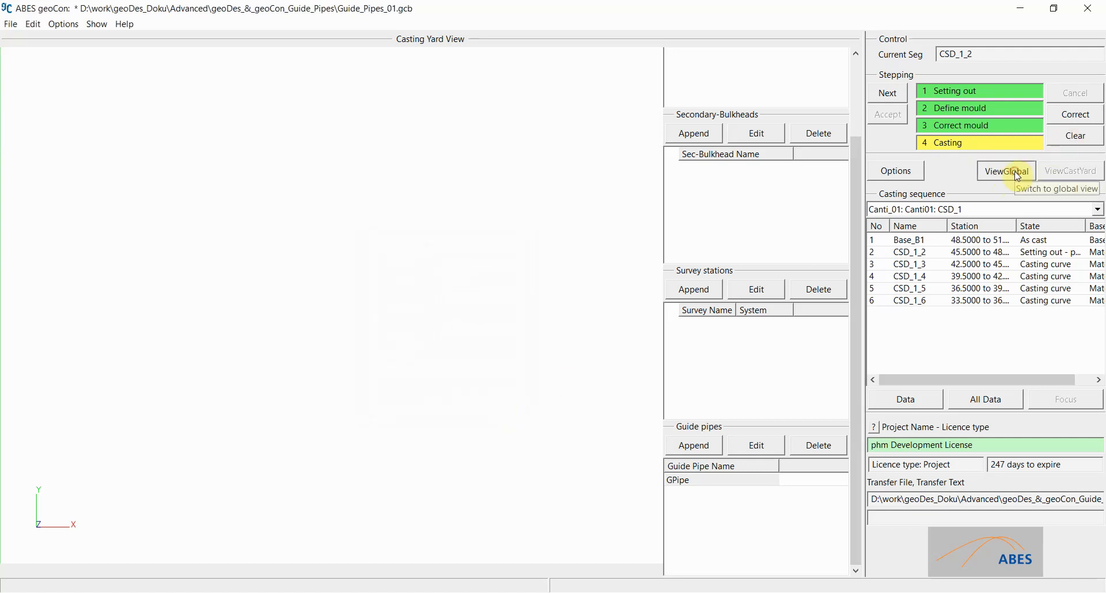
{"action": "left_click", "coordinate": [1084, 116]}
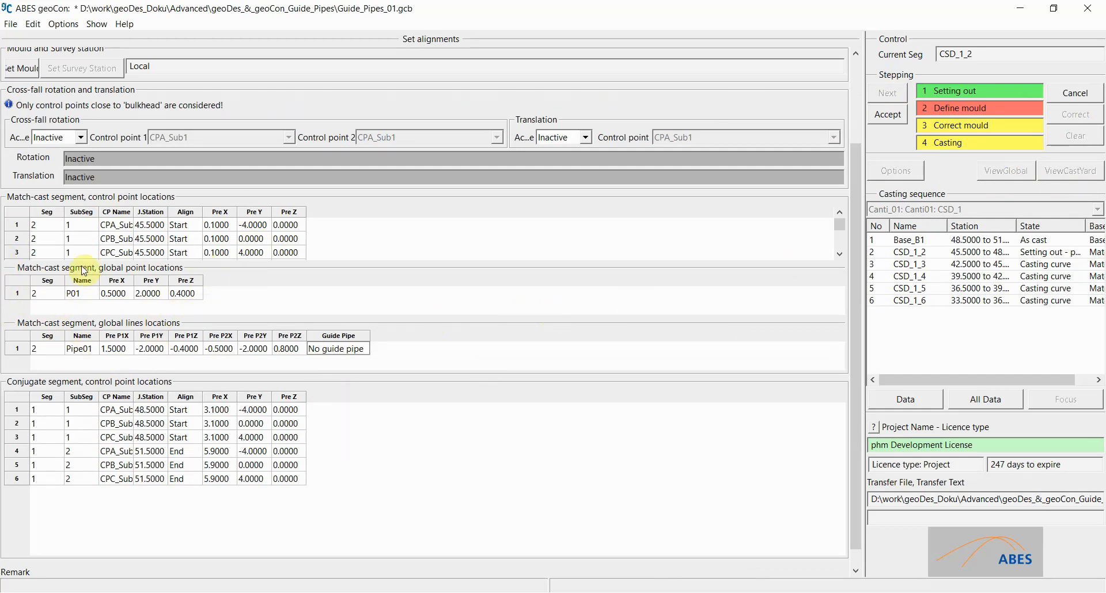
{"action": "left_click", "coordinate": [358, 353]}
{"action": "left_click", "coordinate": [363, 350]}
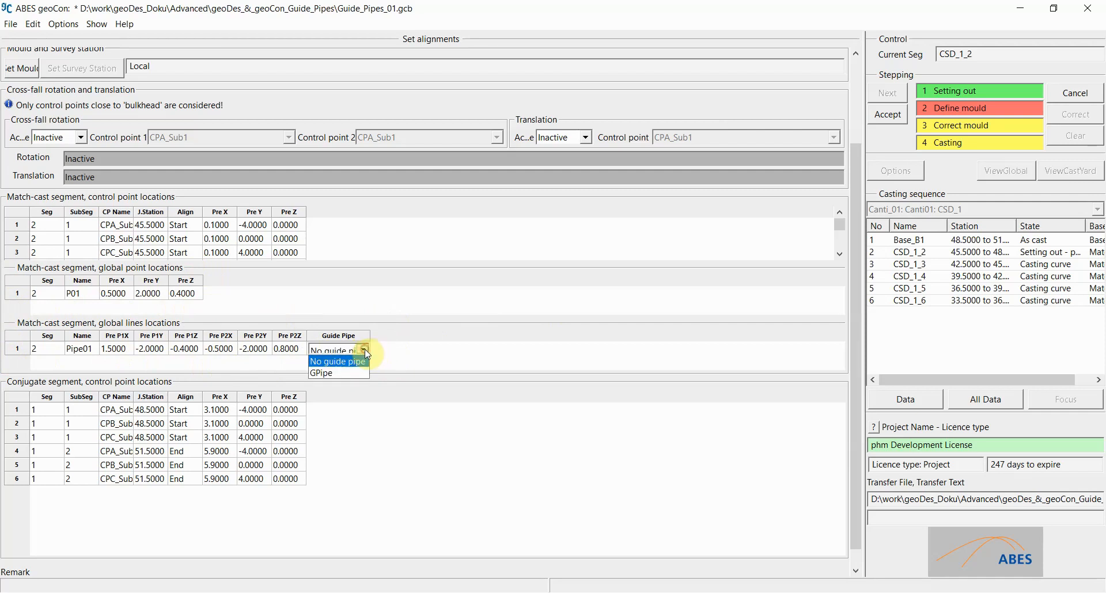
{"action": "left_click", "coordinate": [326, 372]}
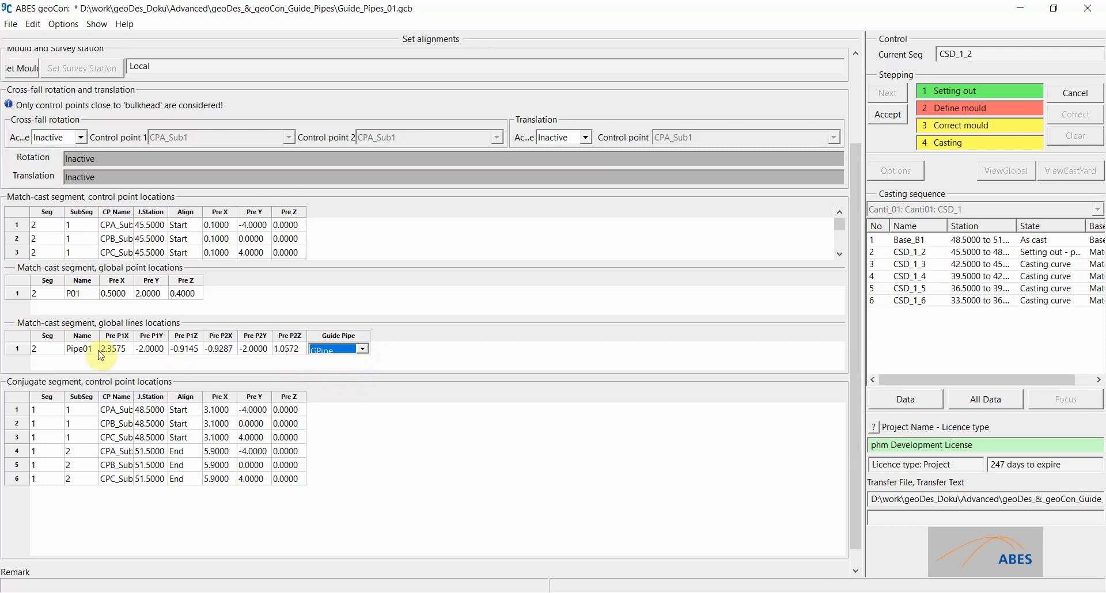